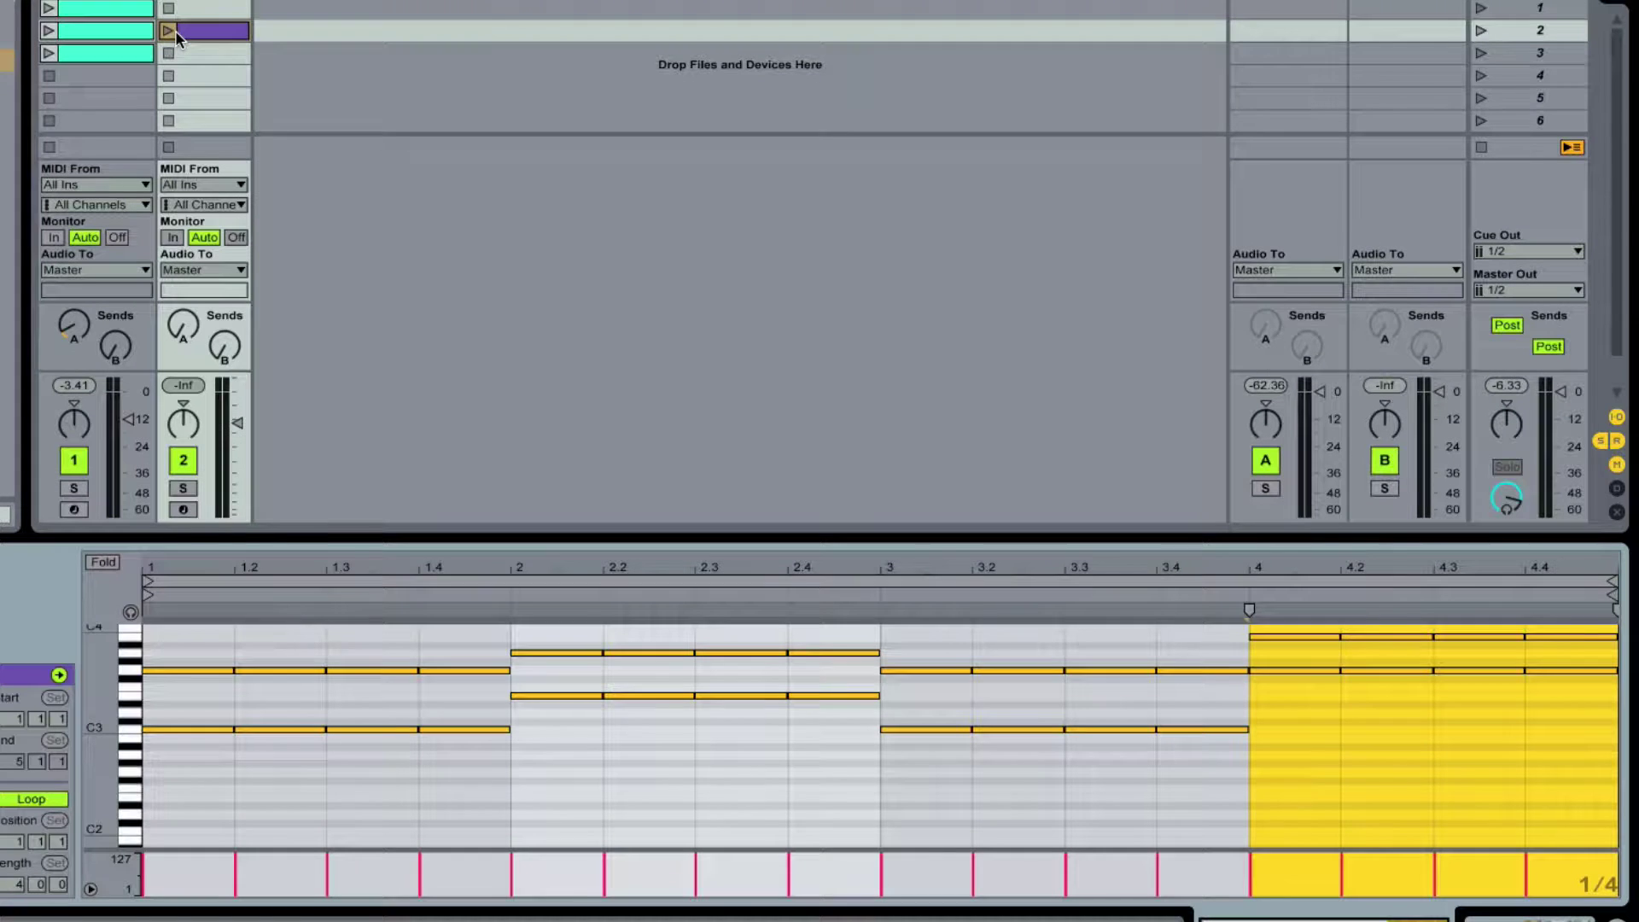
Play the purple clip on track 2 and enable the track's Chord and Arpeggiator devices.
click(169, 30)
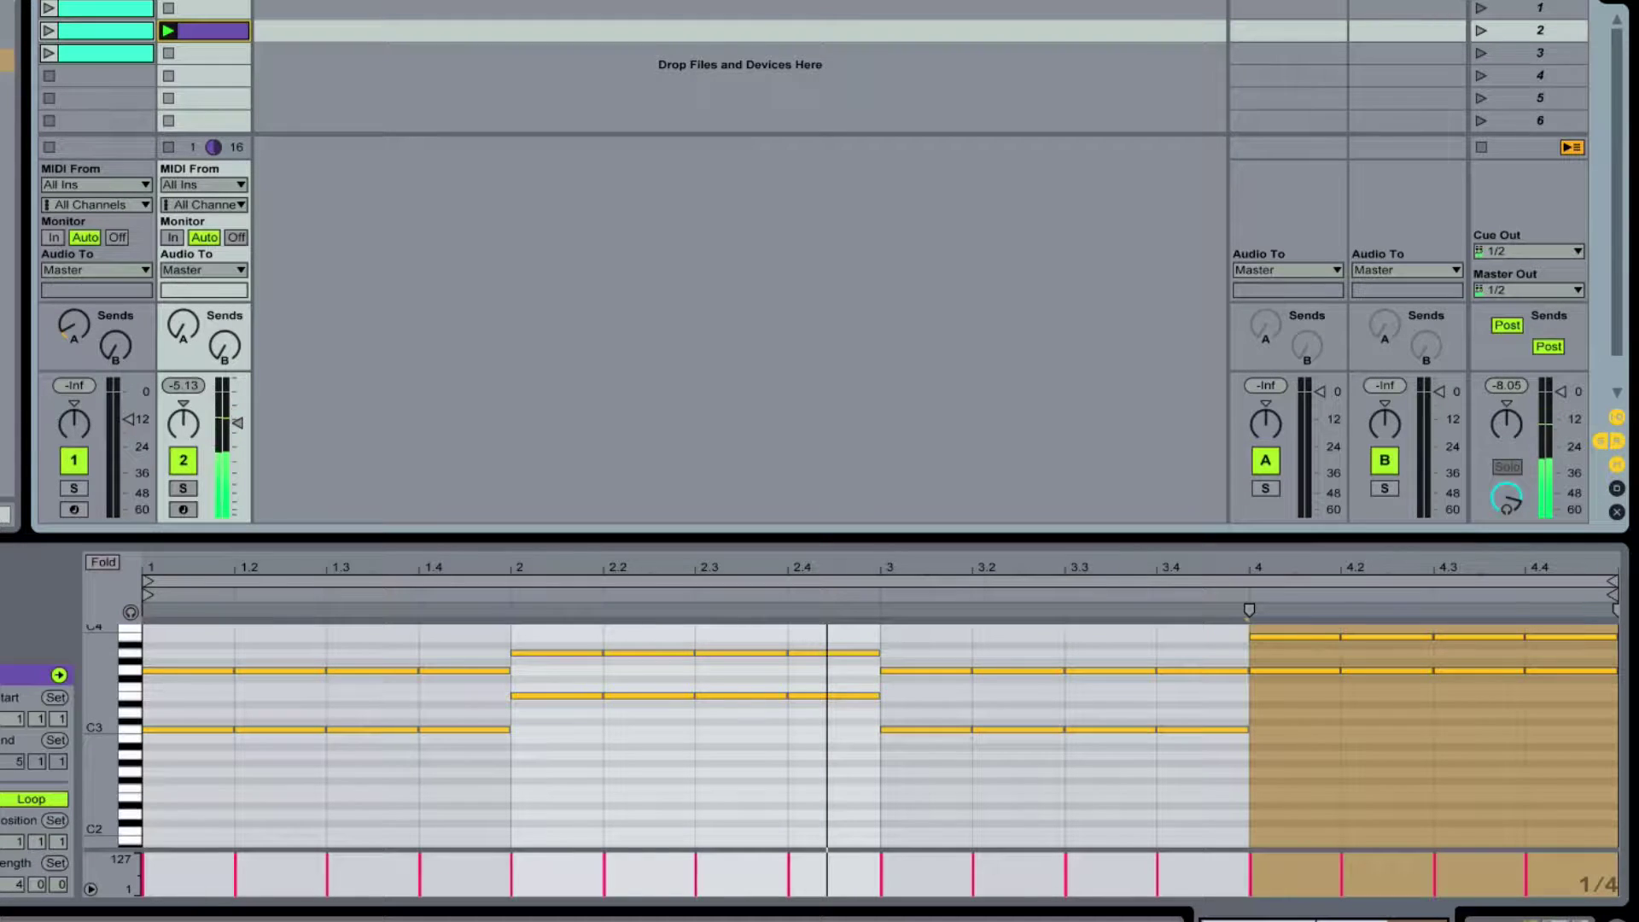
key(shift+Tab)
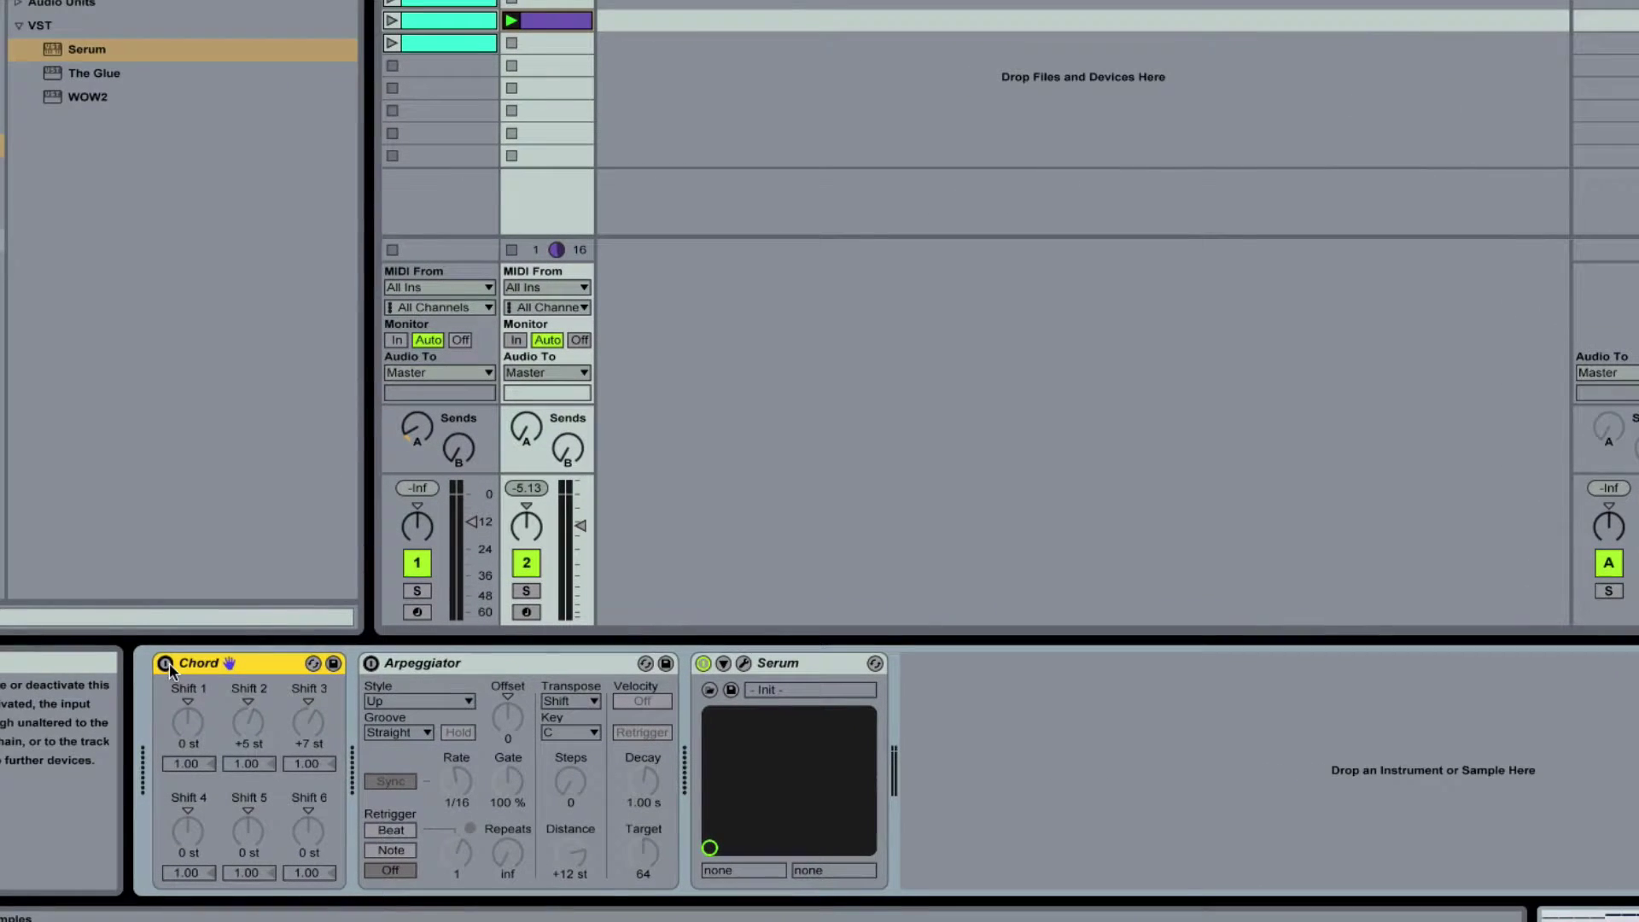
click(165, 663)
click(370, 663)
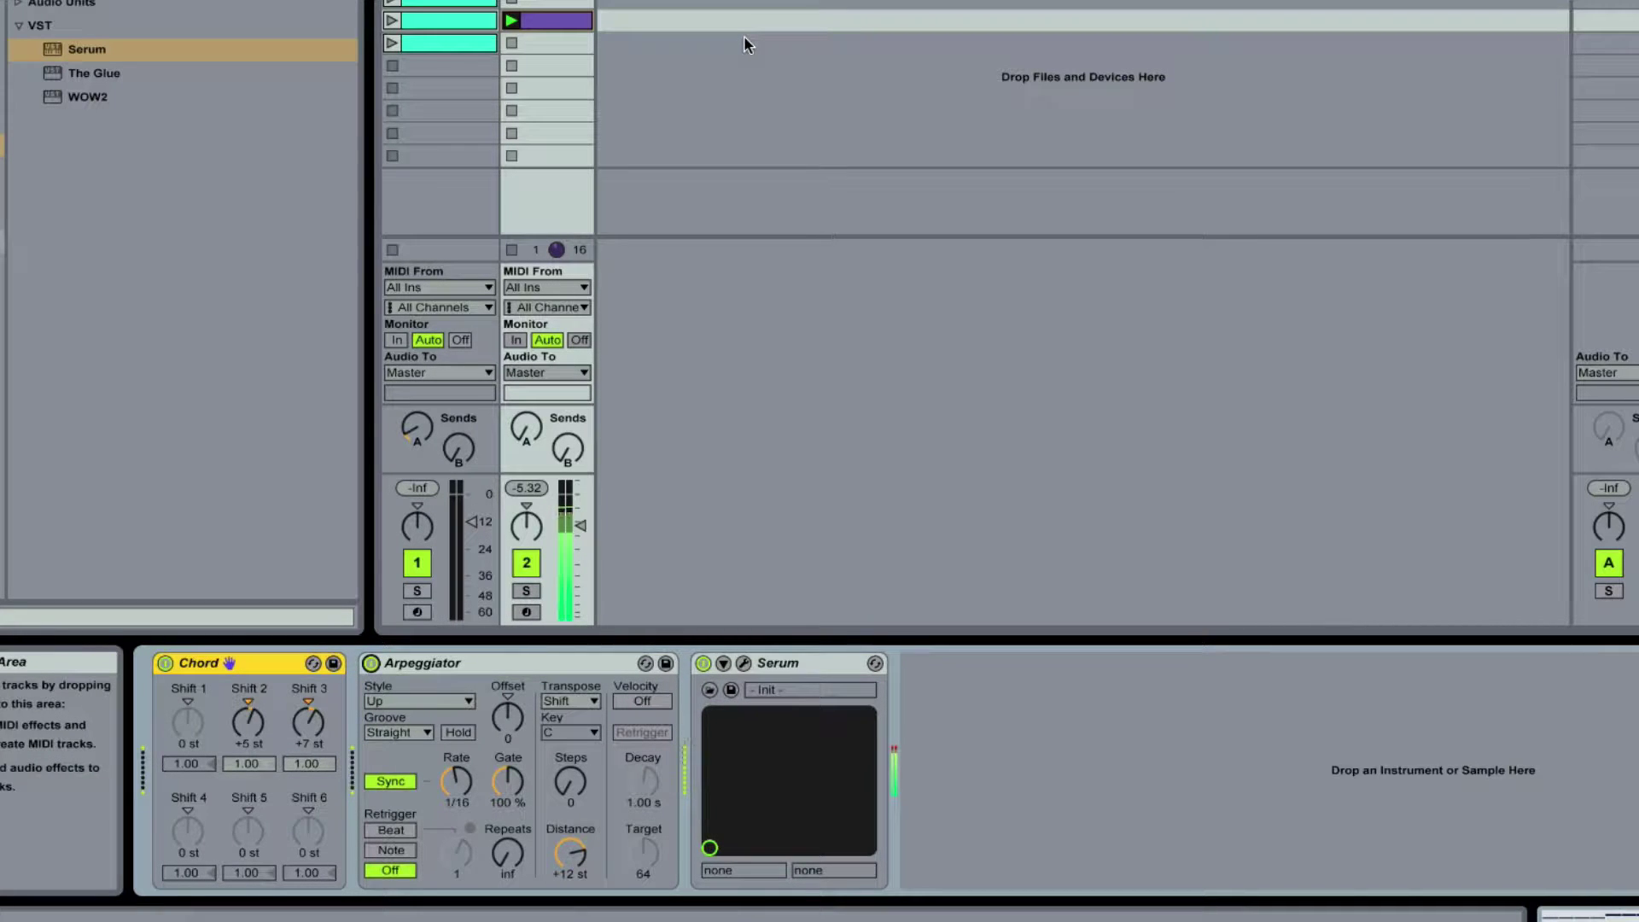
Delete track 2 and load the Serum VST onto a new MIDI track.
key(Delete)
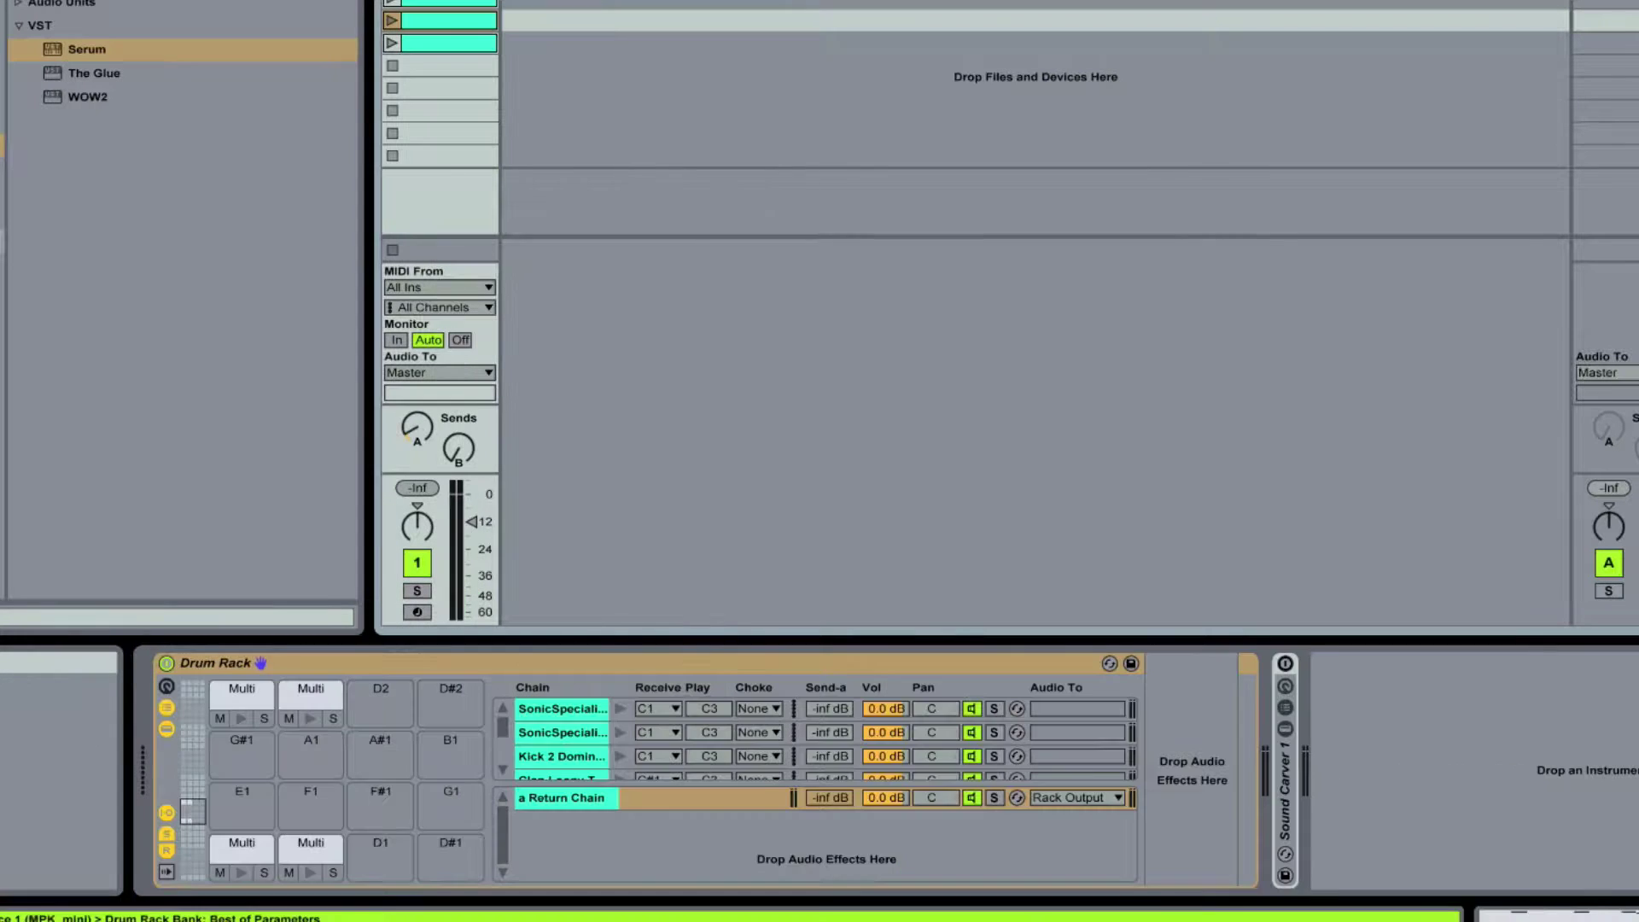
drag(59, 54, 530, 80)
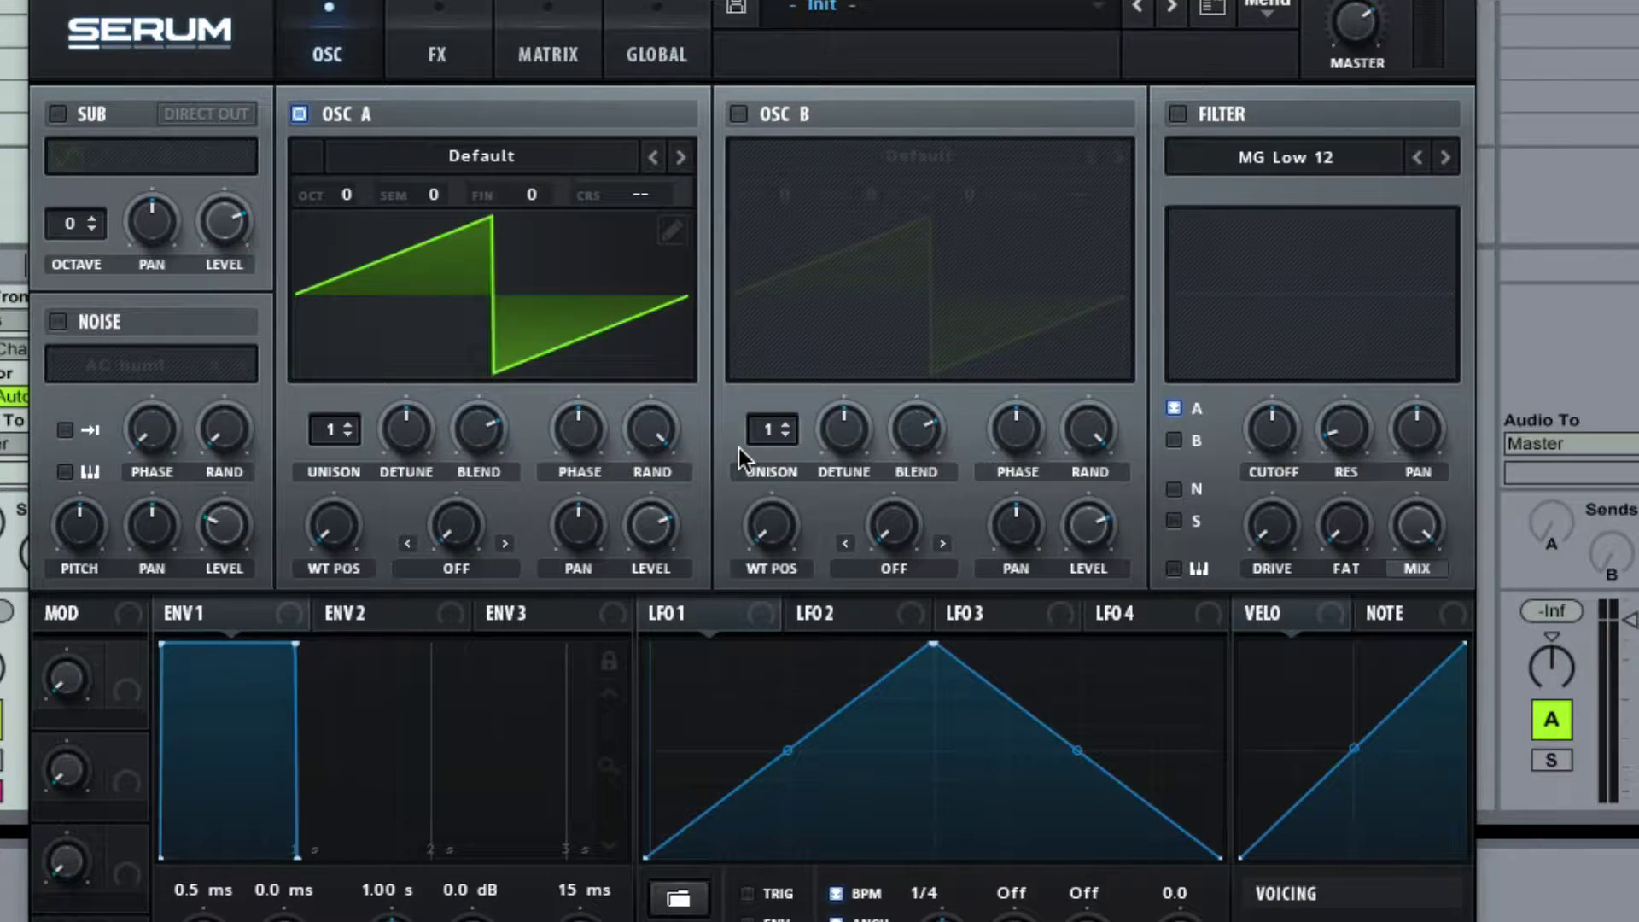
Apply LFO 1's shape to oscillator A's waveform and reshape it into a straight descending ramp.
mouse_move(714, 618)
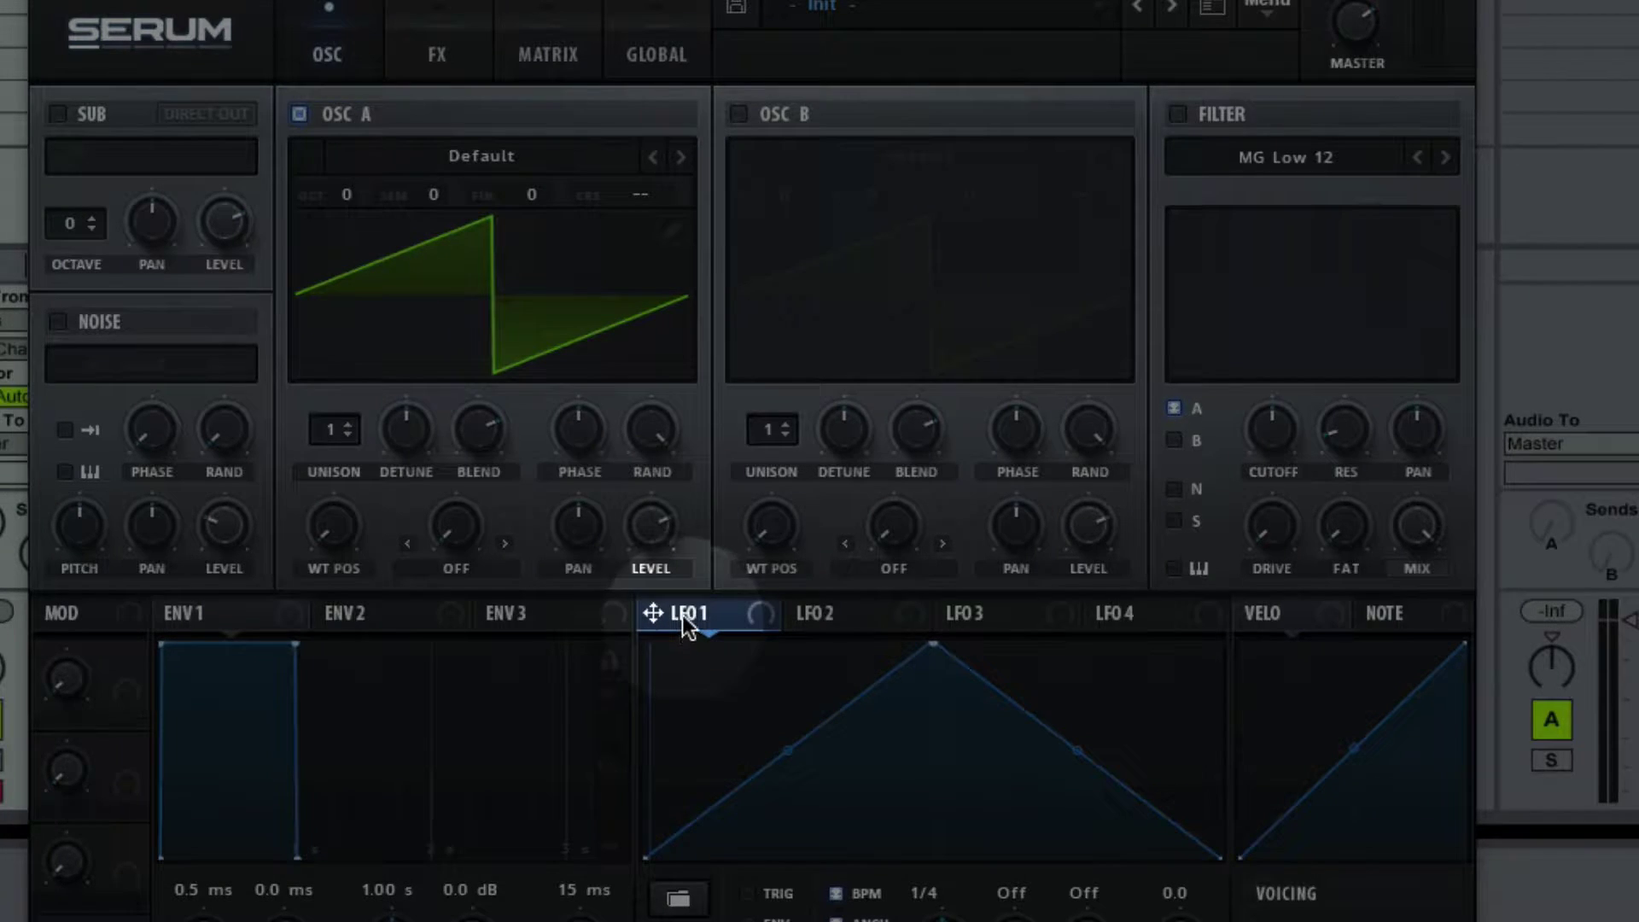
drag(683, 614, 397, 298)
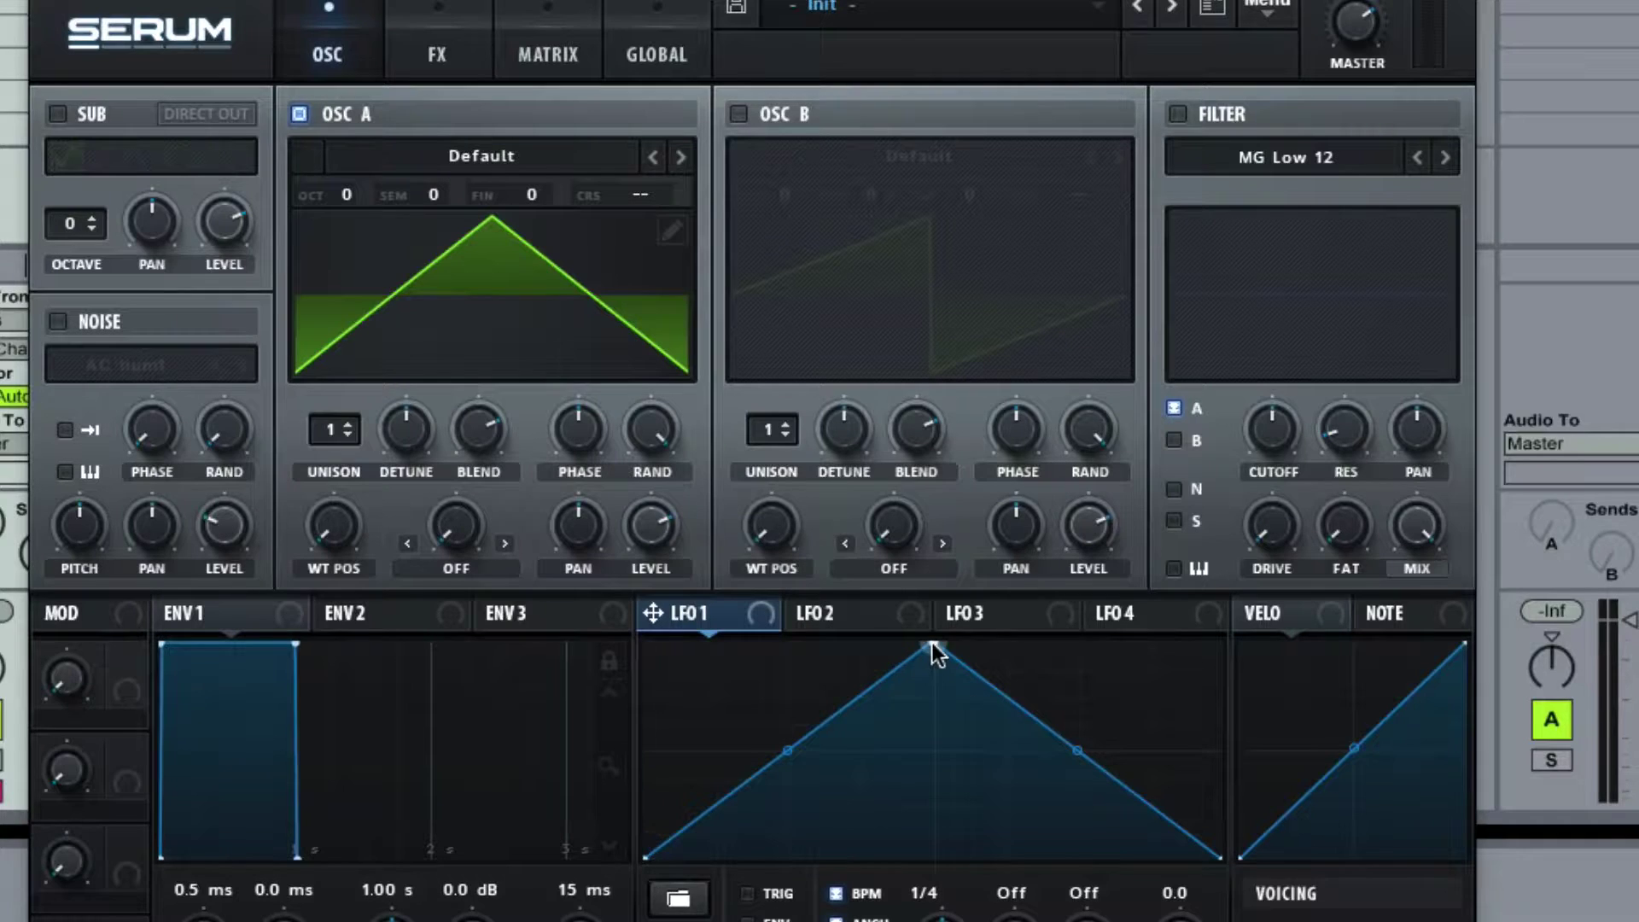
drag(933, 646, 427, 307)
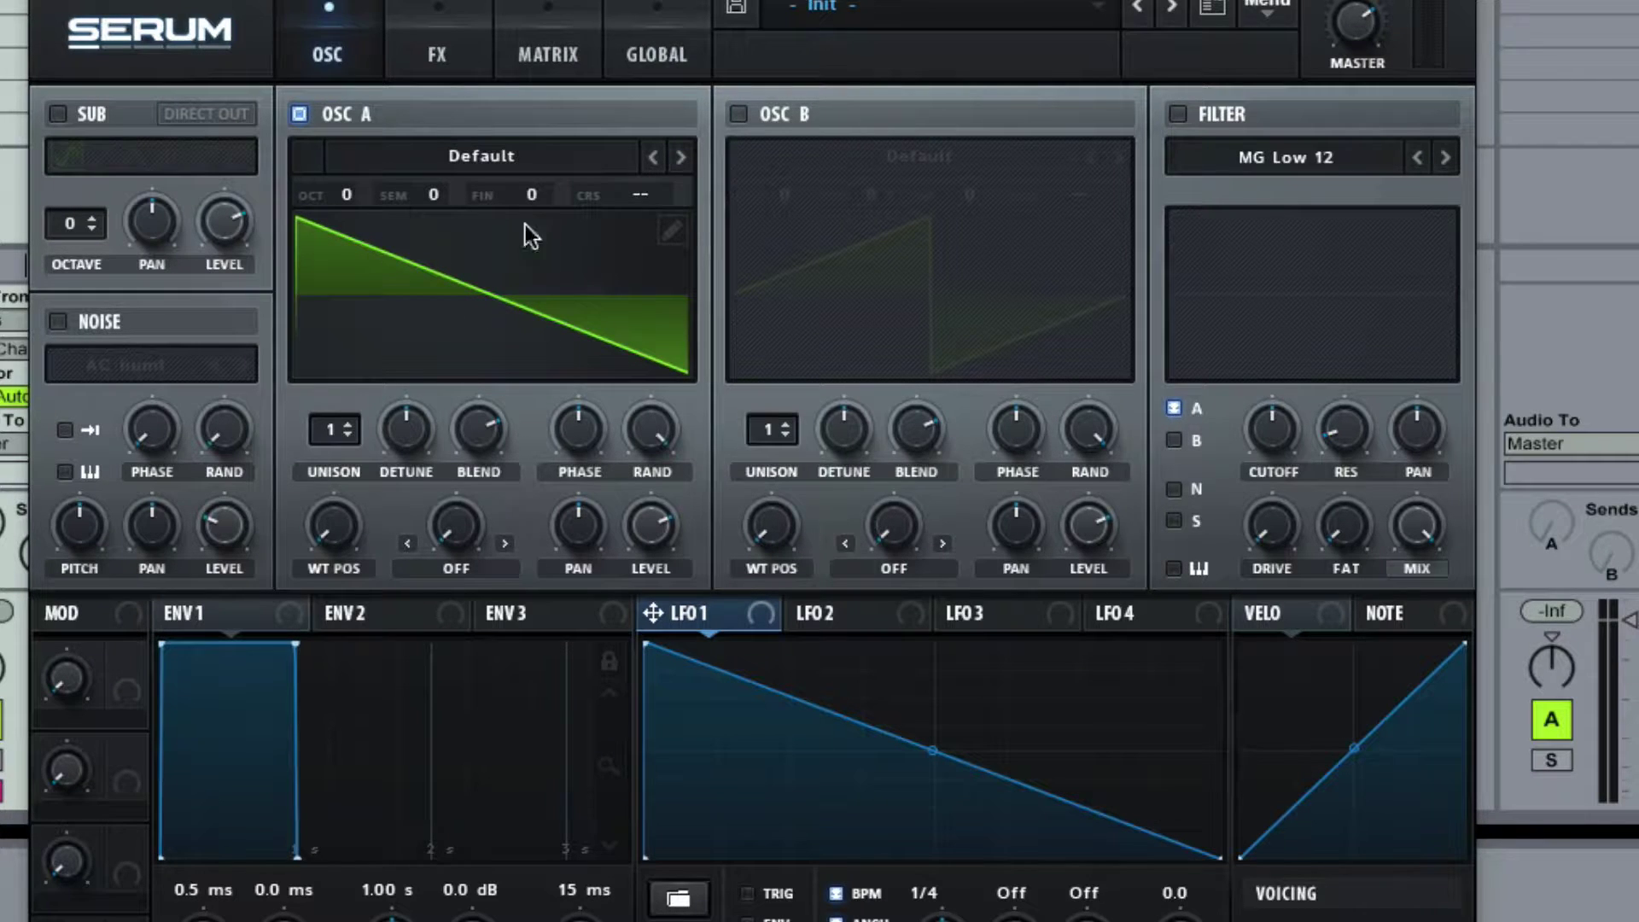
Try drawing extra harmonics in oscillator A's wavetable editor, and replace the result with LFO 1's descending ramp.
click(671, 231)
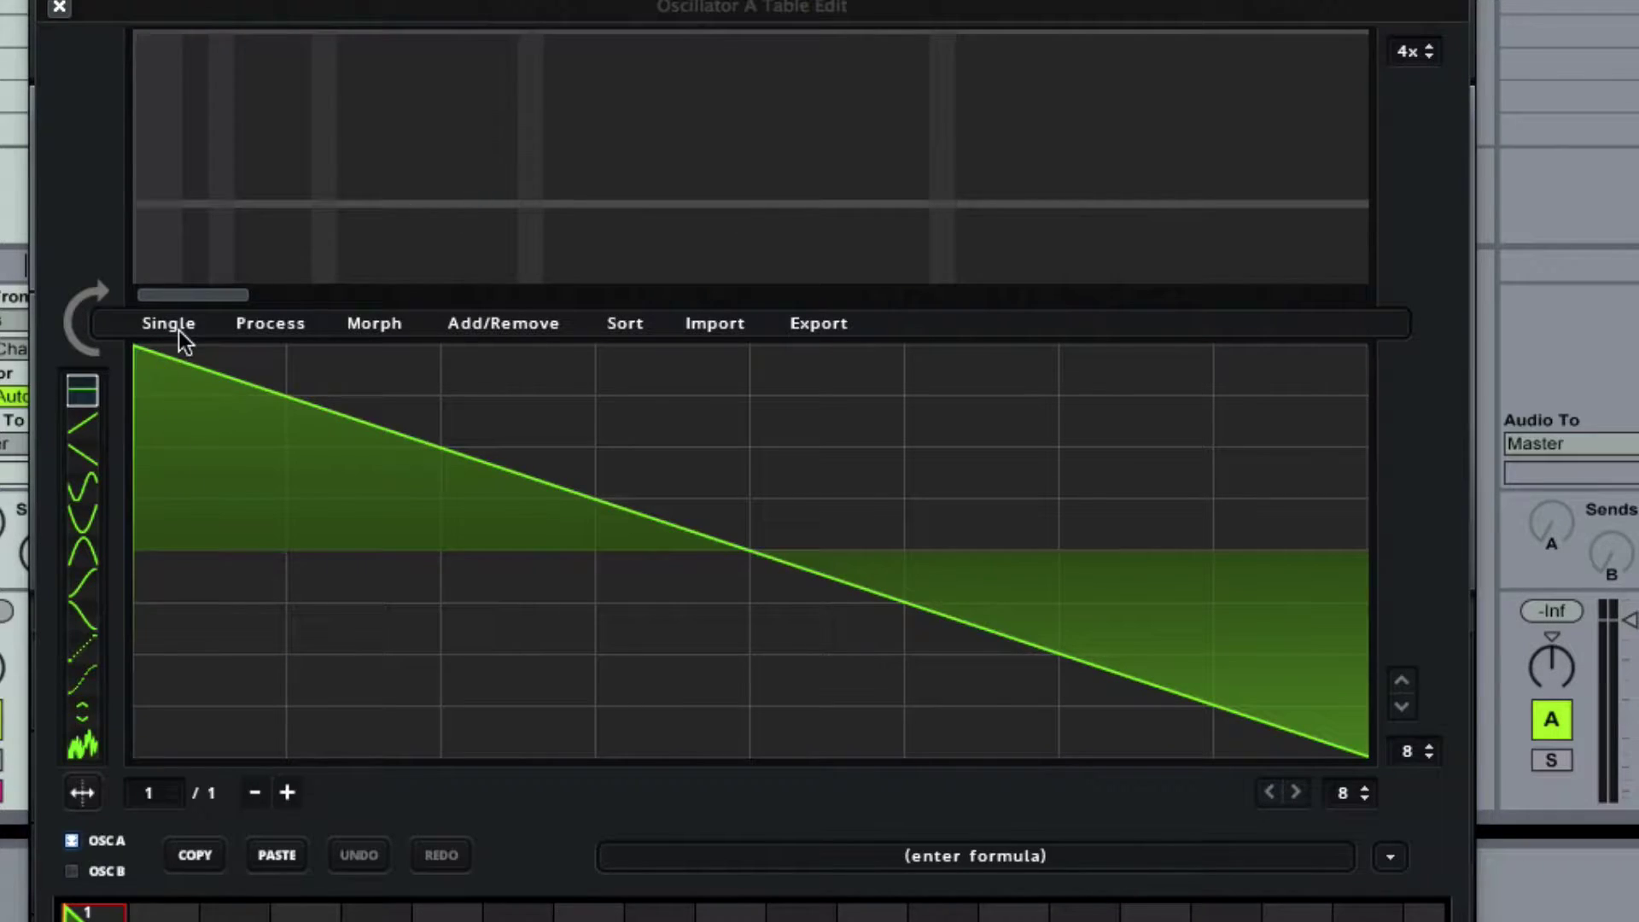
drag(376, 135, 491, 138)
click(788, 96)
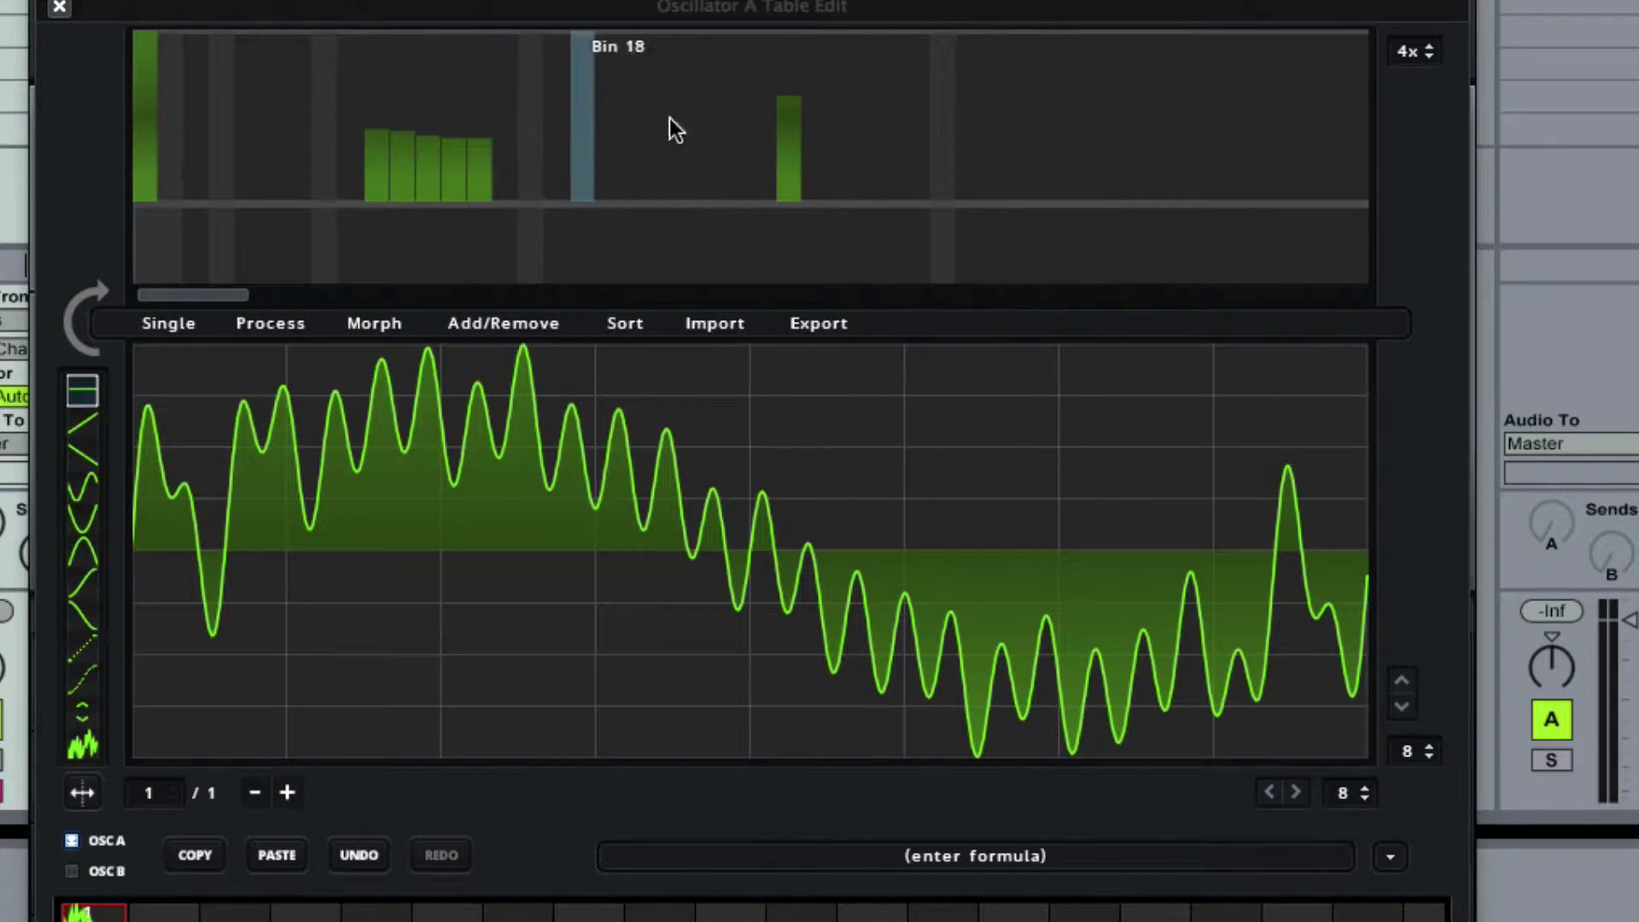
click(59, 7)
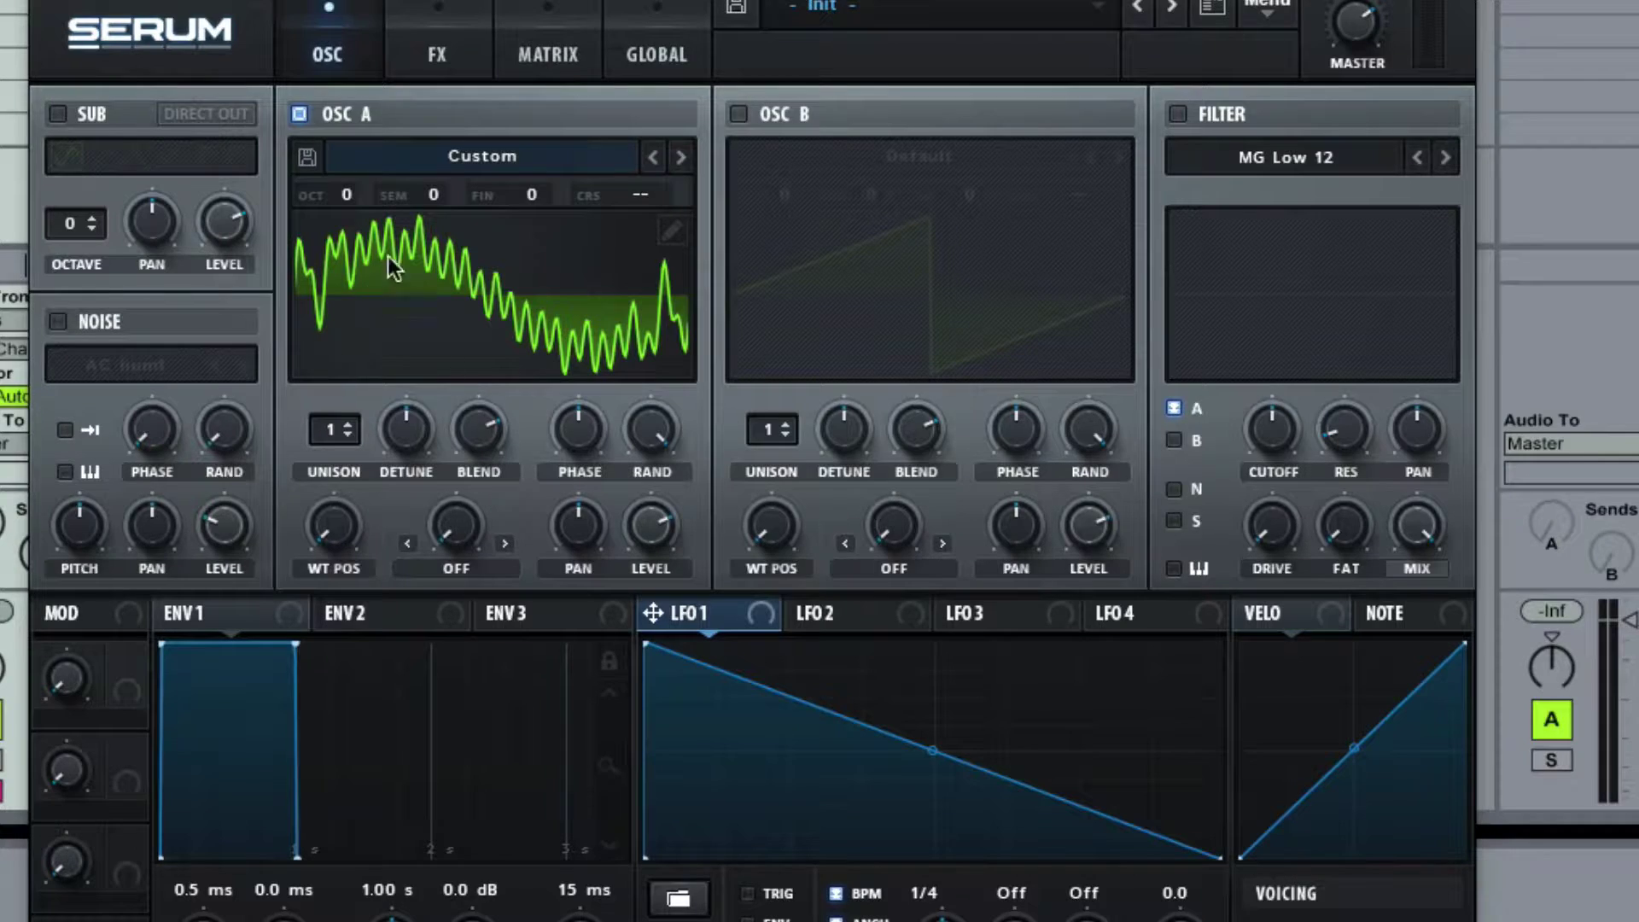
drag(757, 623, 468, 317)
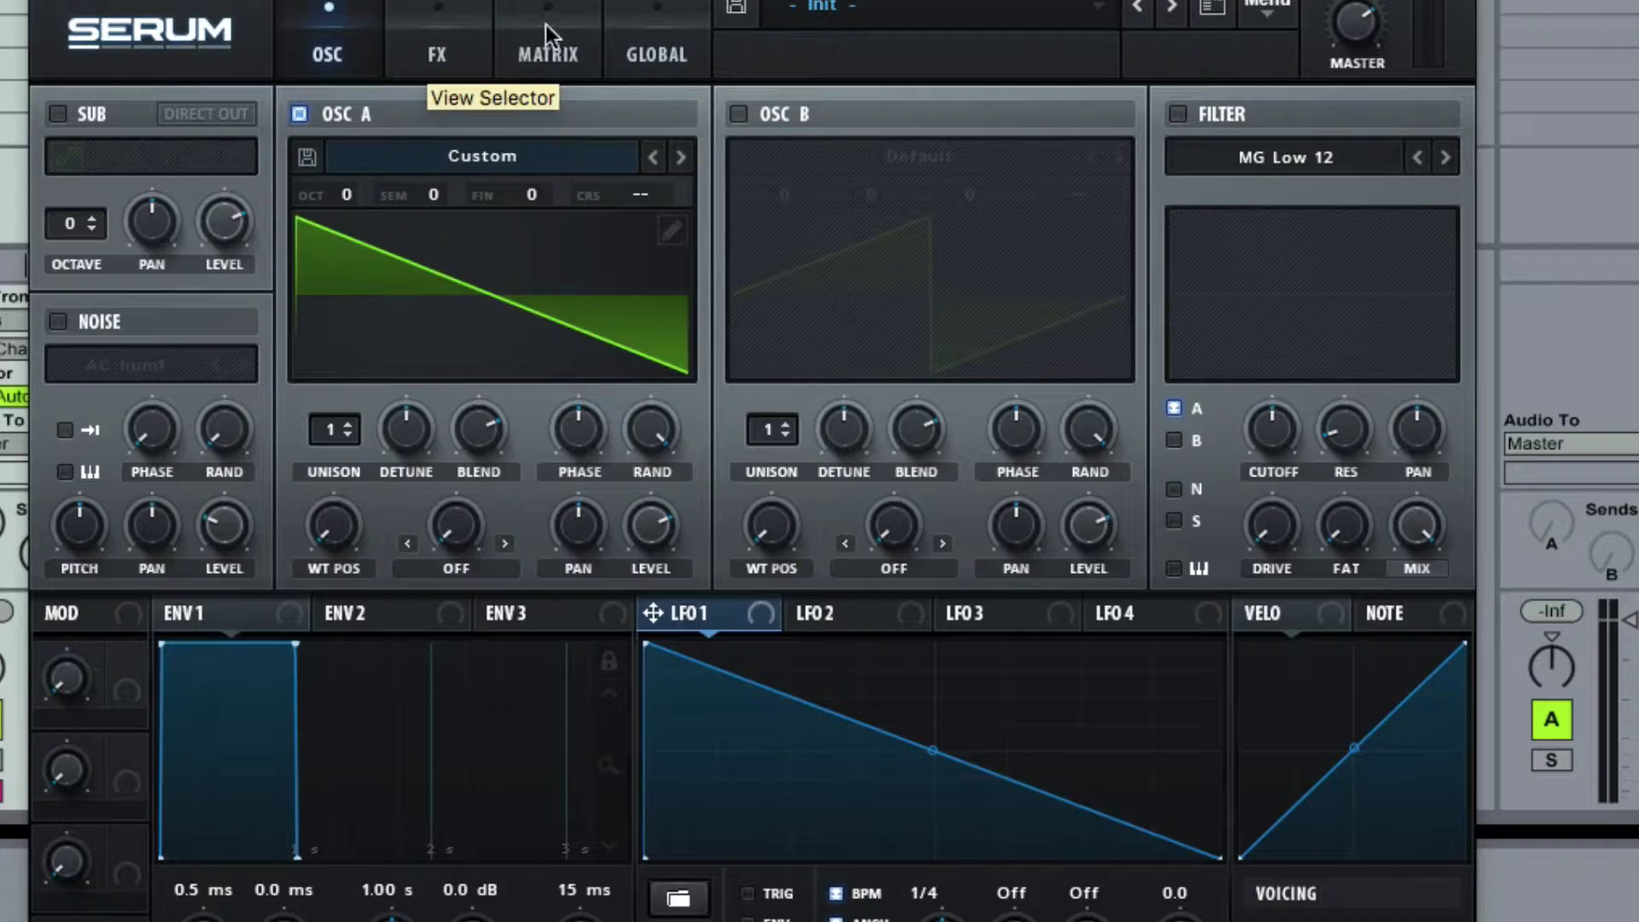
Enable the Hyper/Dimension effect in Serum and set oscillator A's unison to 1 voice.
click(434, 38)
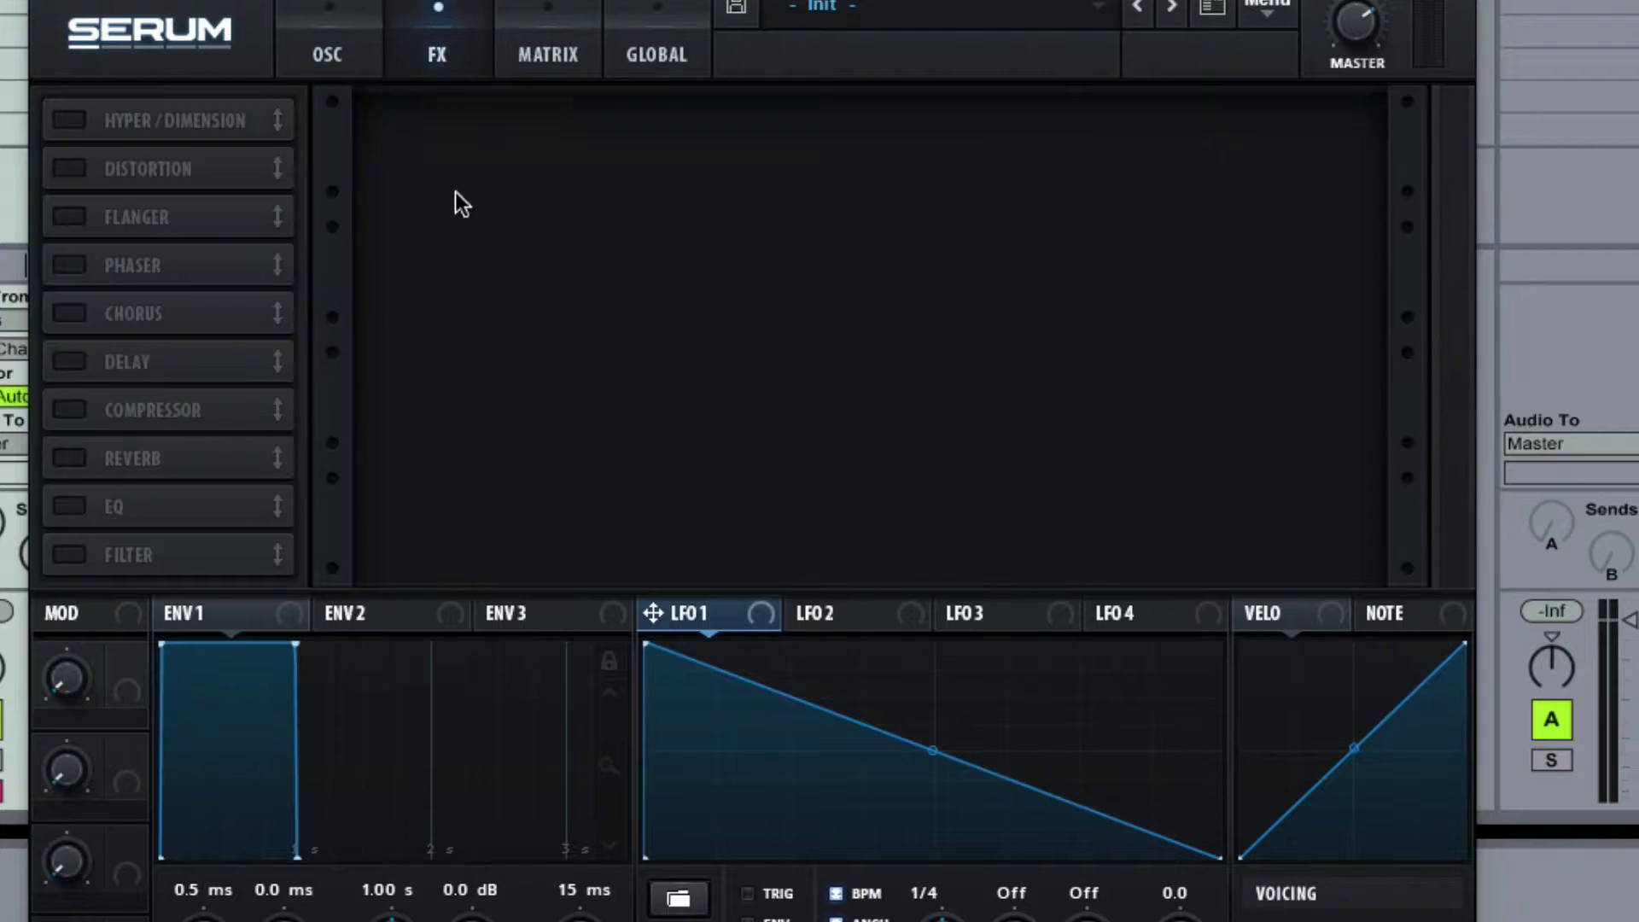
click(69, 121)
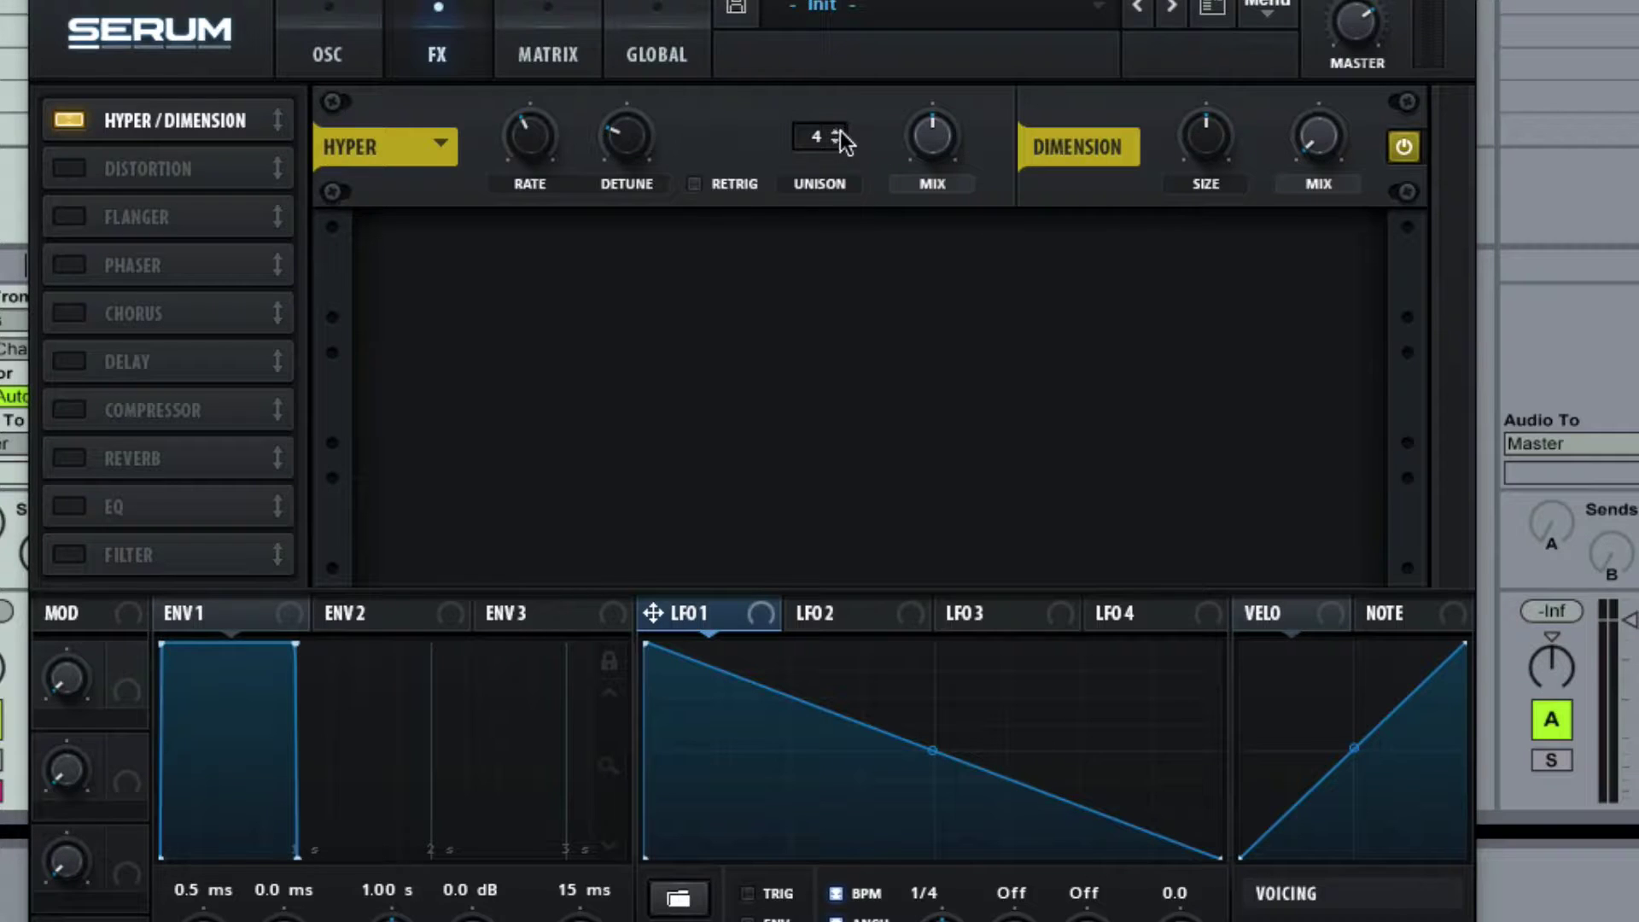
click(354, 58)
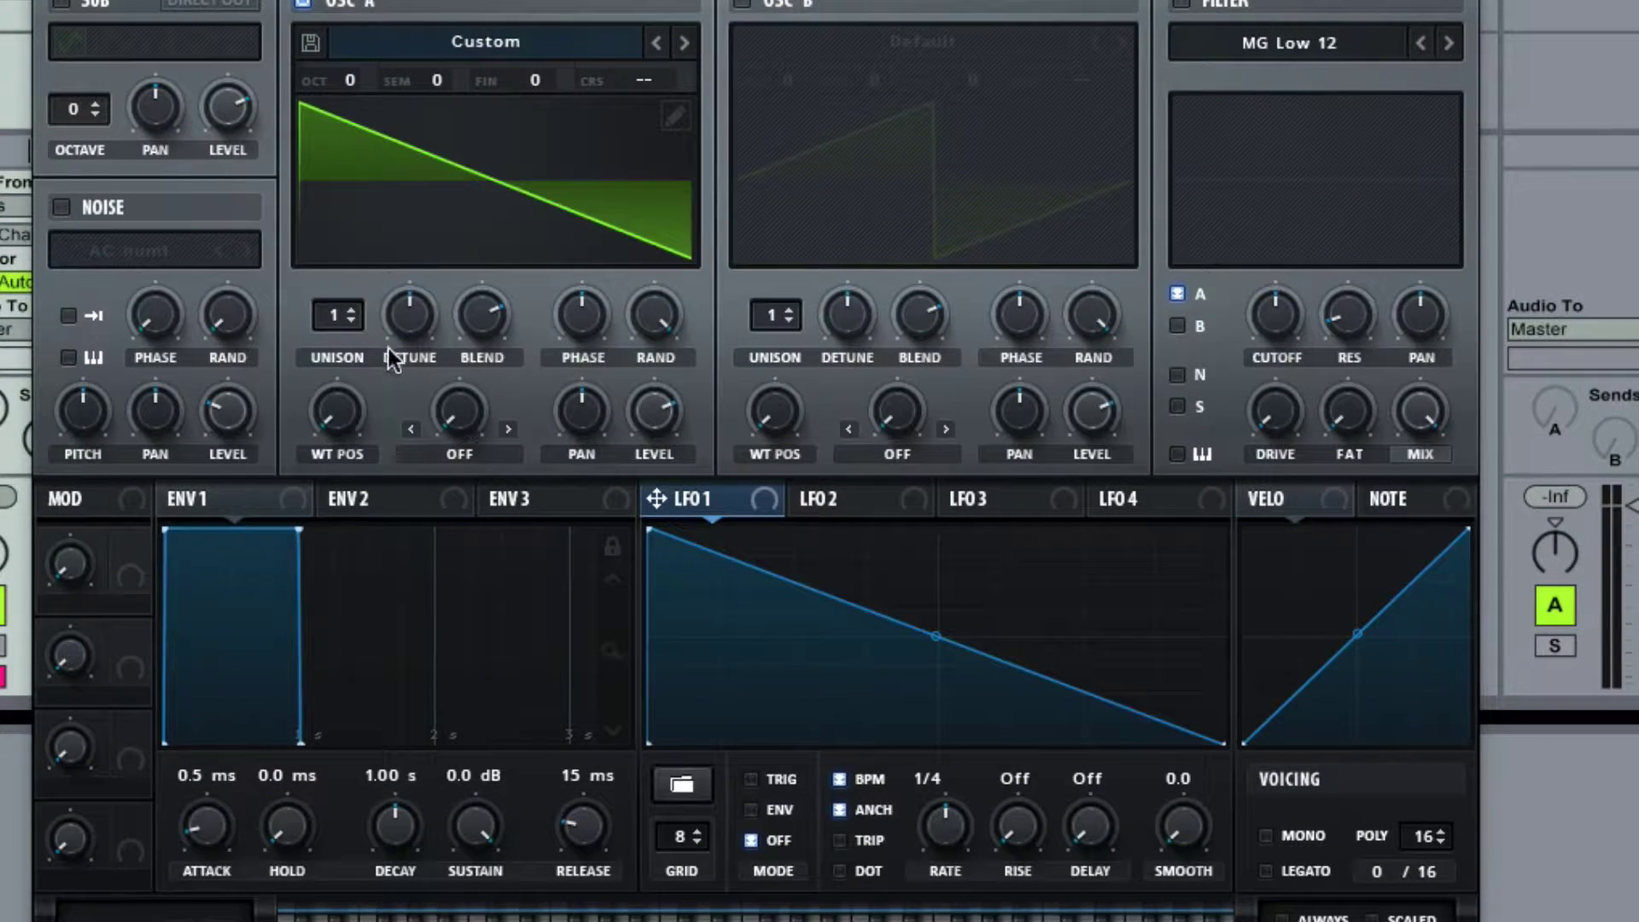
mouse_move(337, 317)
mouse_down()
mouse_move(357, 252)
mouse_move(362, 325)
mouse_up()
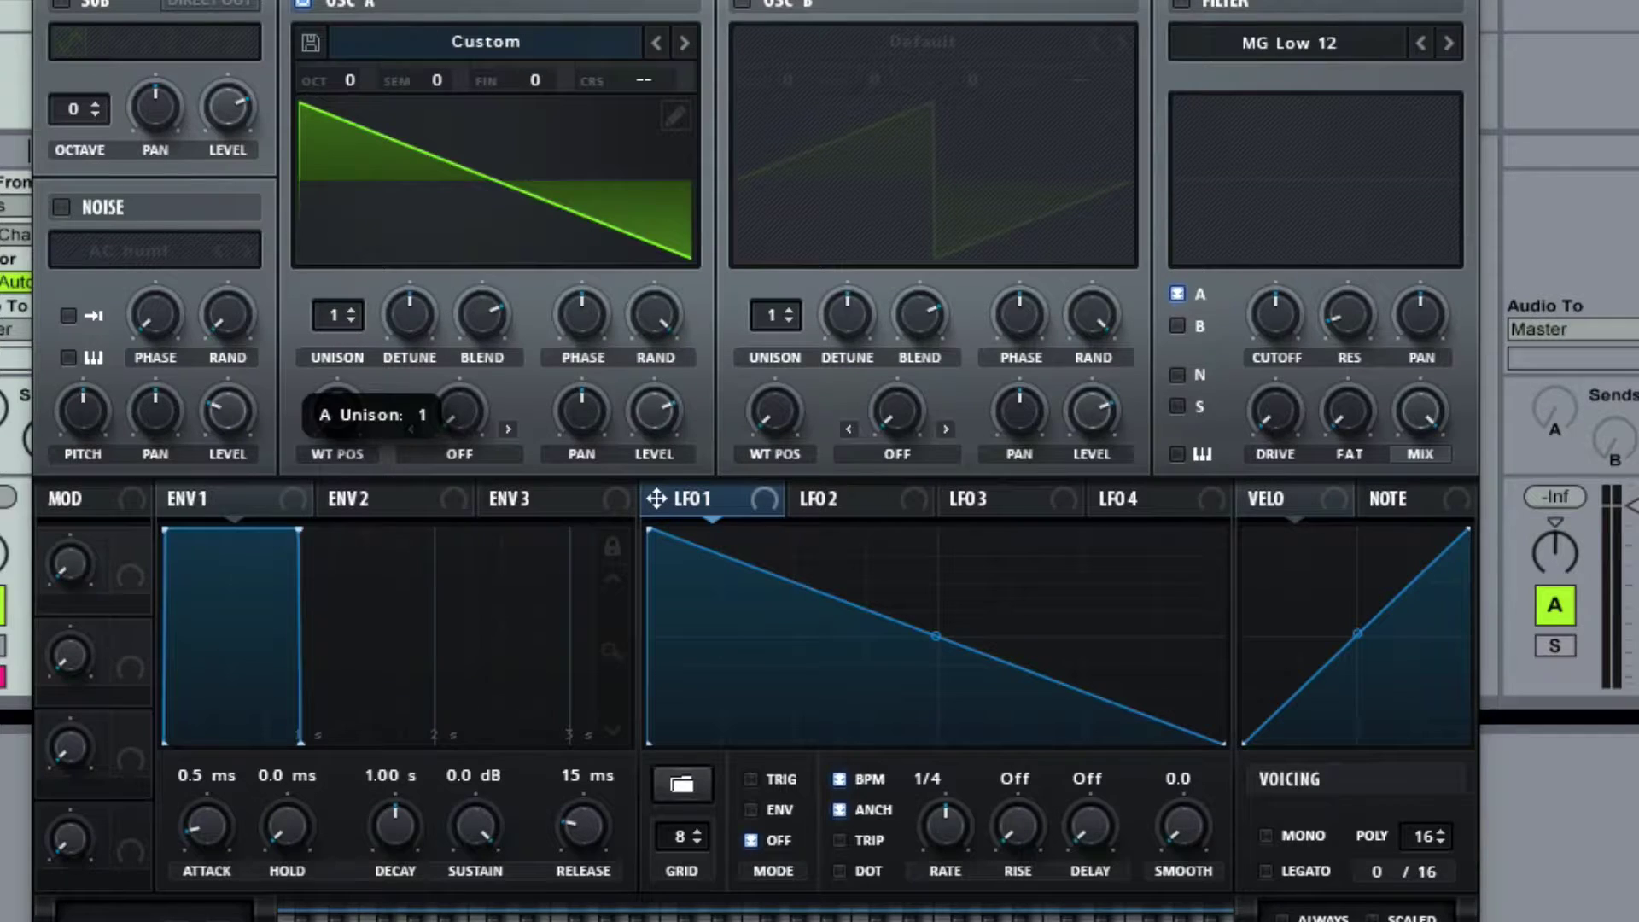
Turn on Retrig for the Hyper effect, set its detune to about 63% and raise its rate.
click(427, 0)
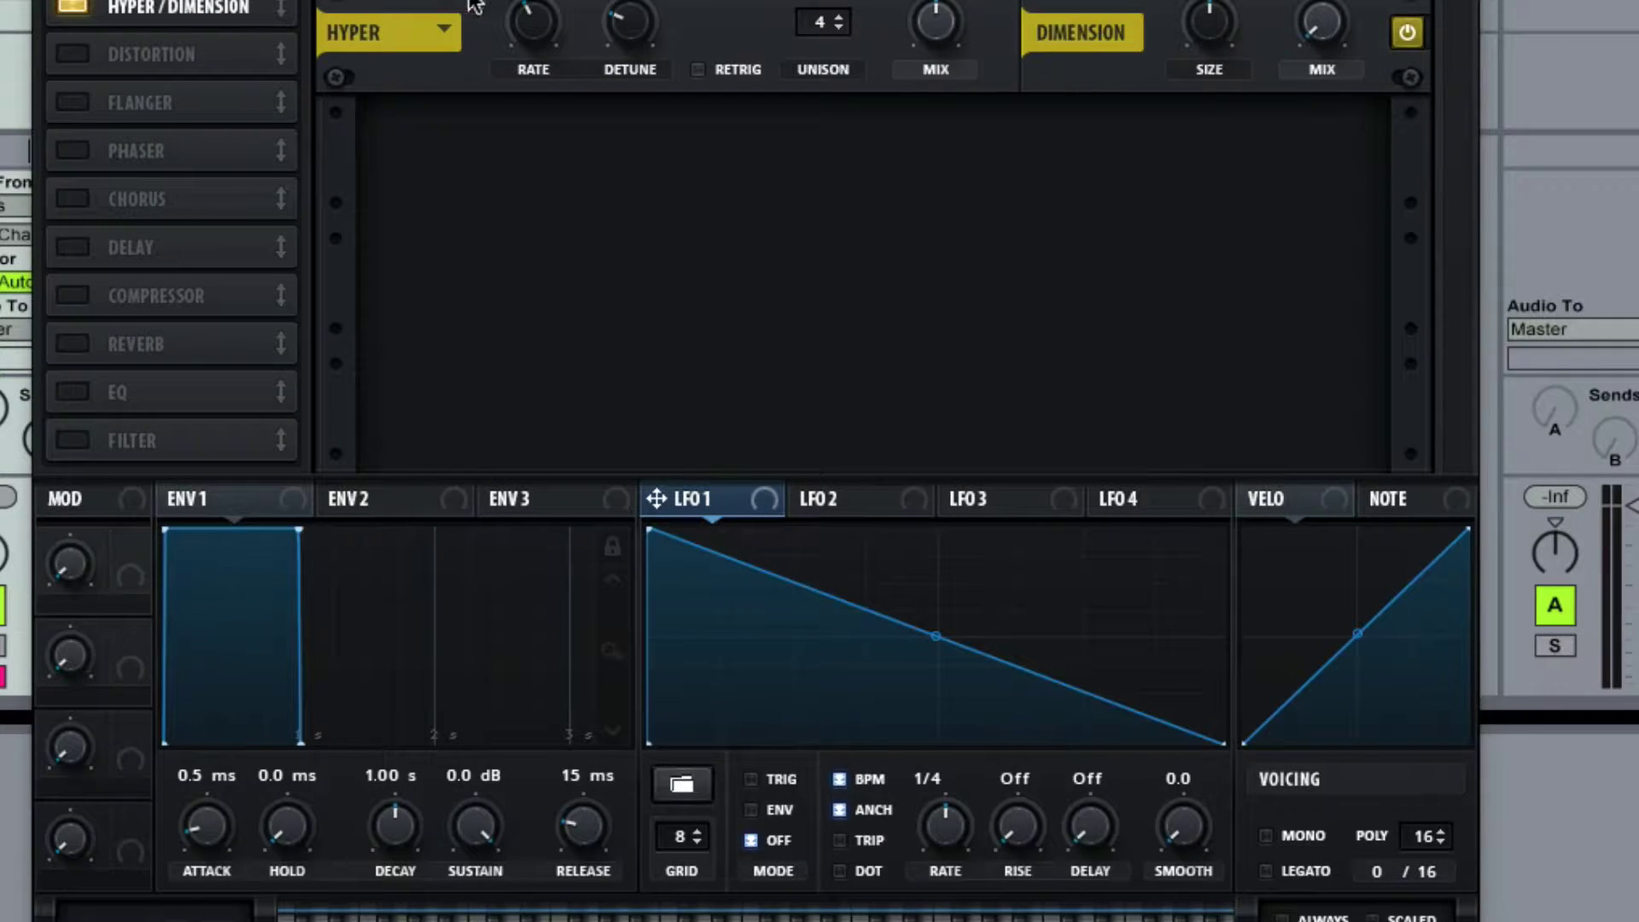
click(699, 69)
drag(632, 24, 631, 8)
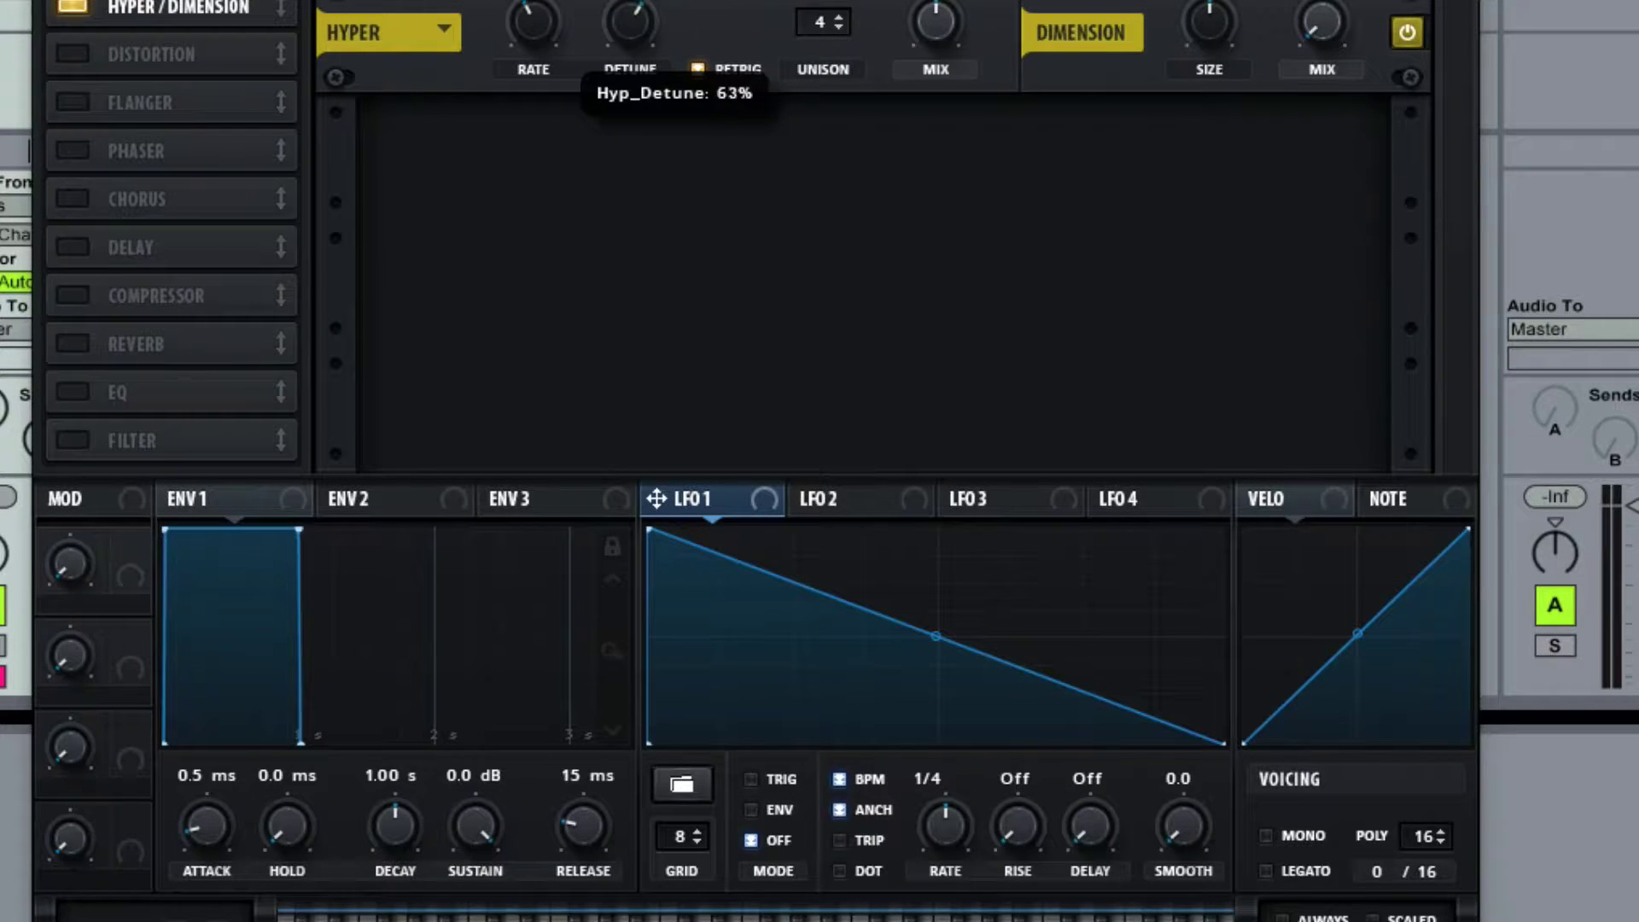
drag(534, 30, 540, 7)
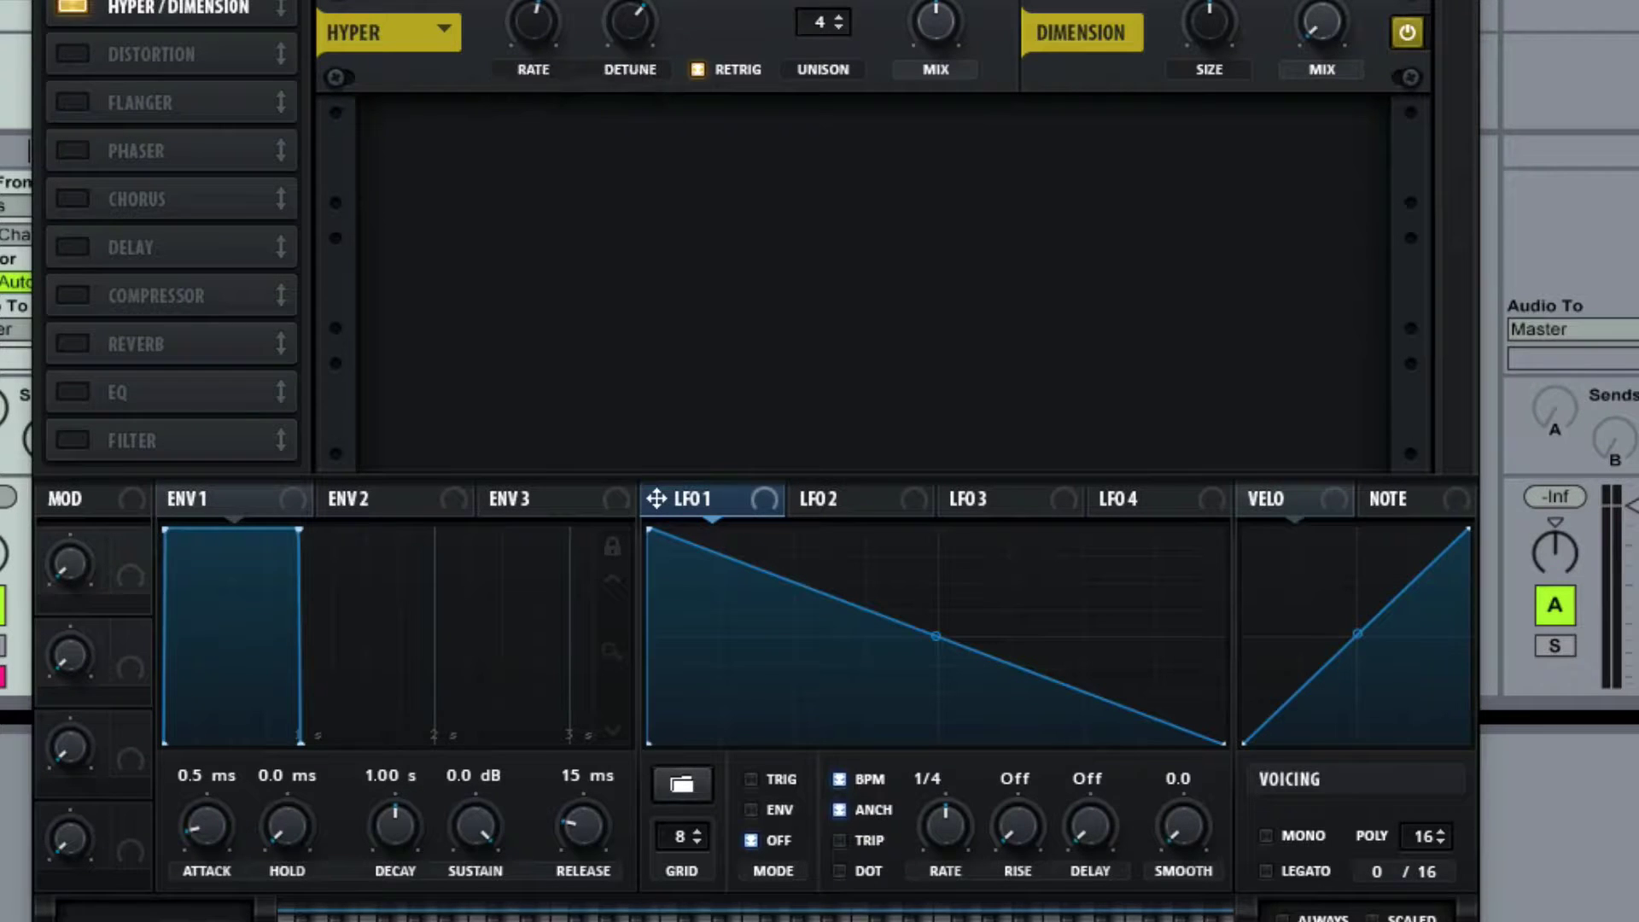
Lower oscillator A's random phase amount and increase the release of envelope 1.
click(350, 1)
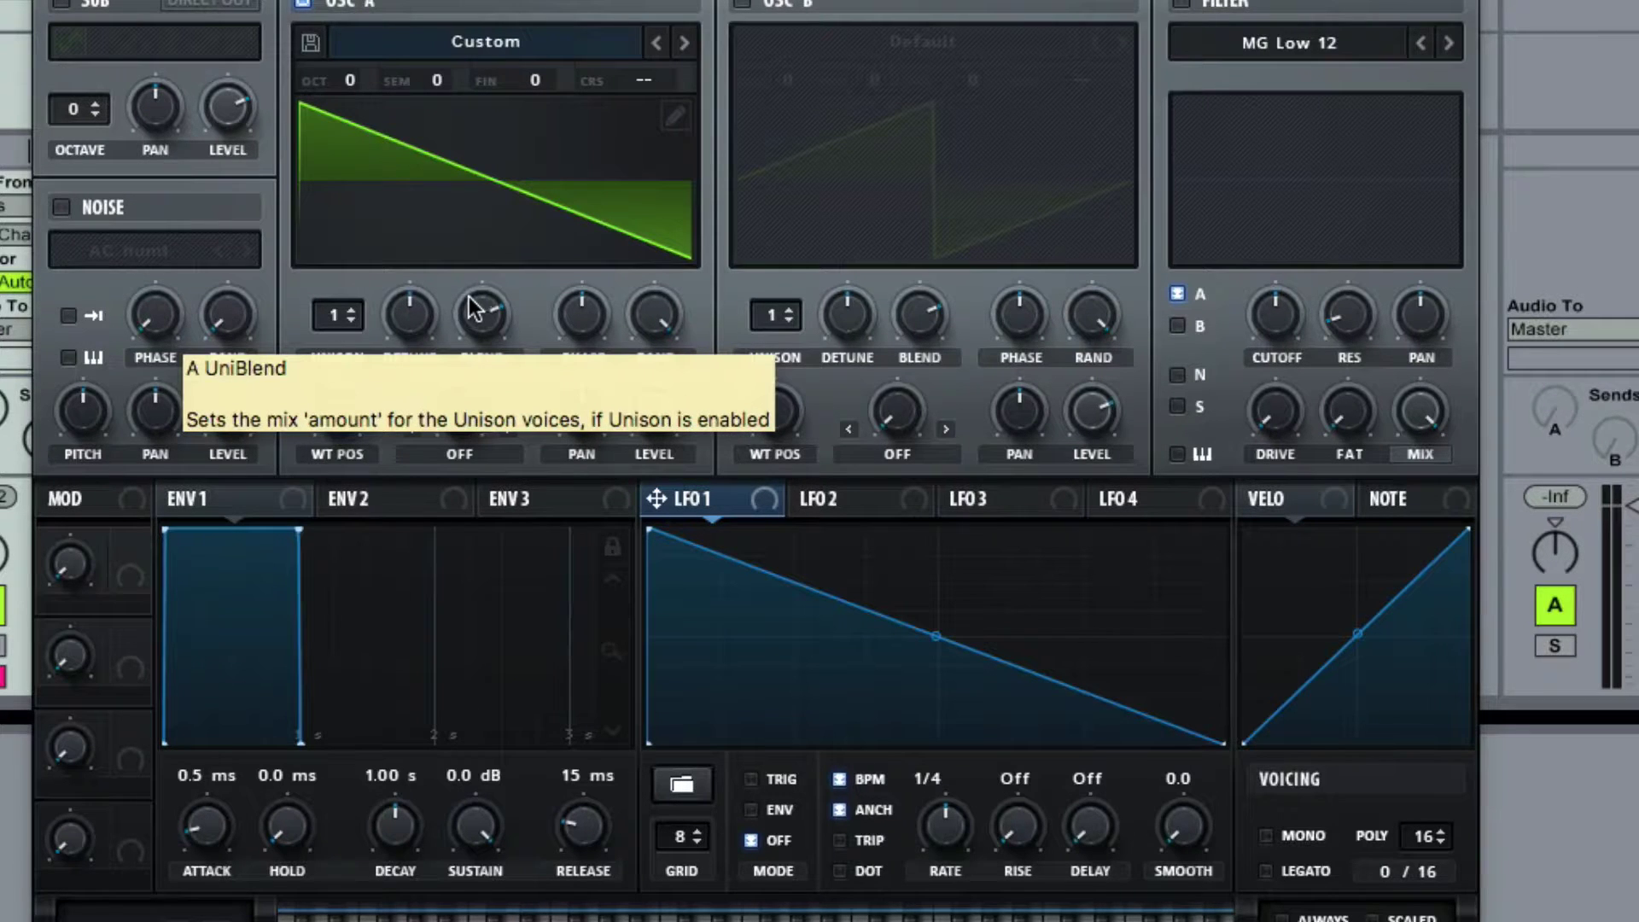
drag(656, 314, 658, 503)
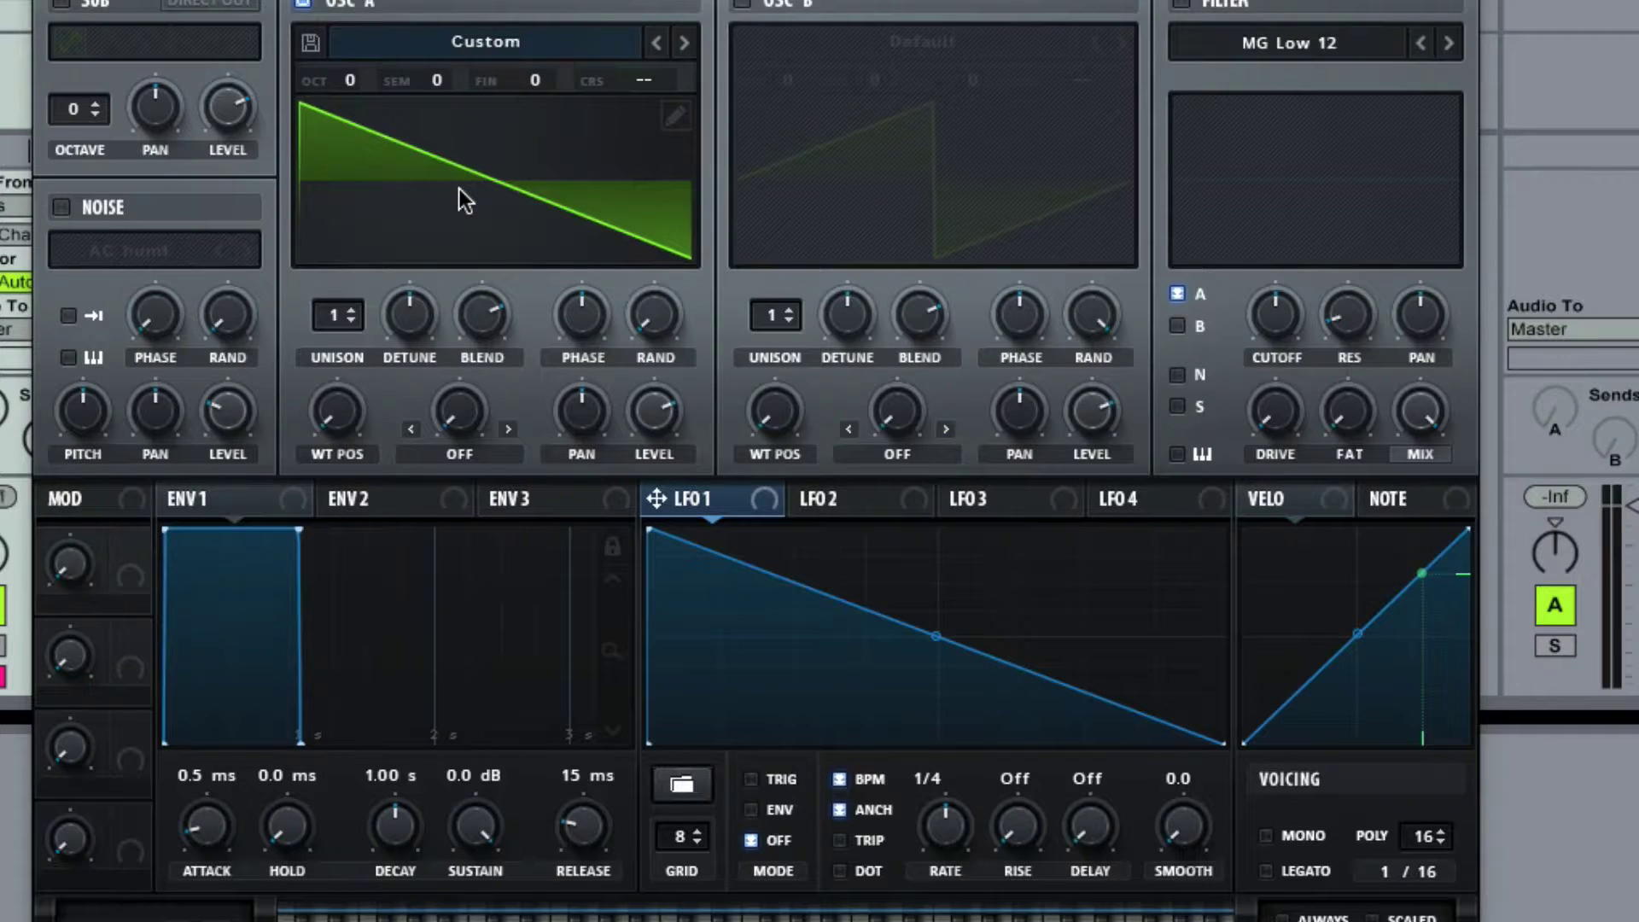
drag(571, 845, 581, 738)
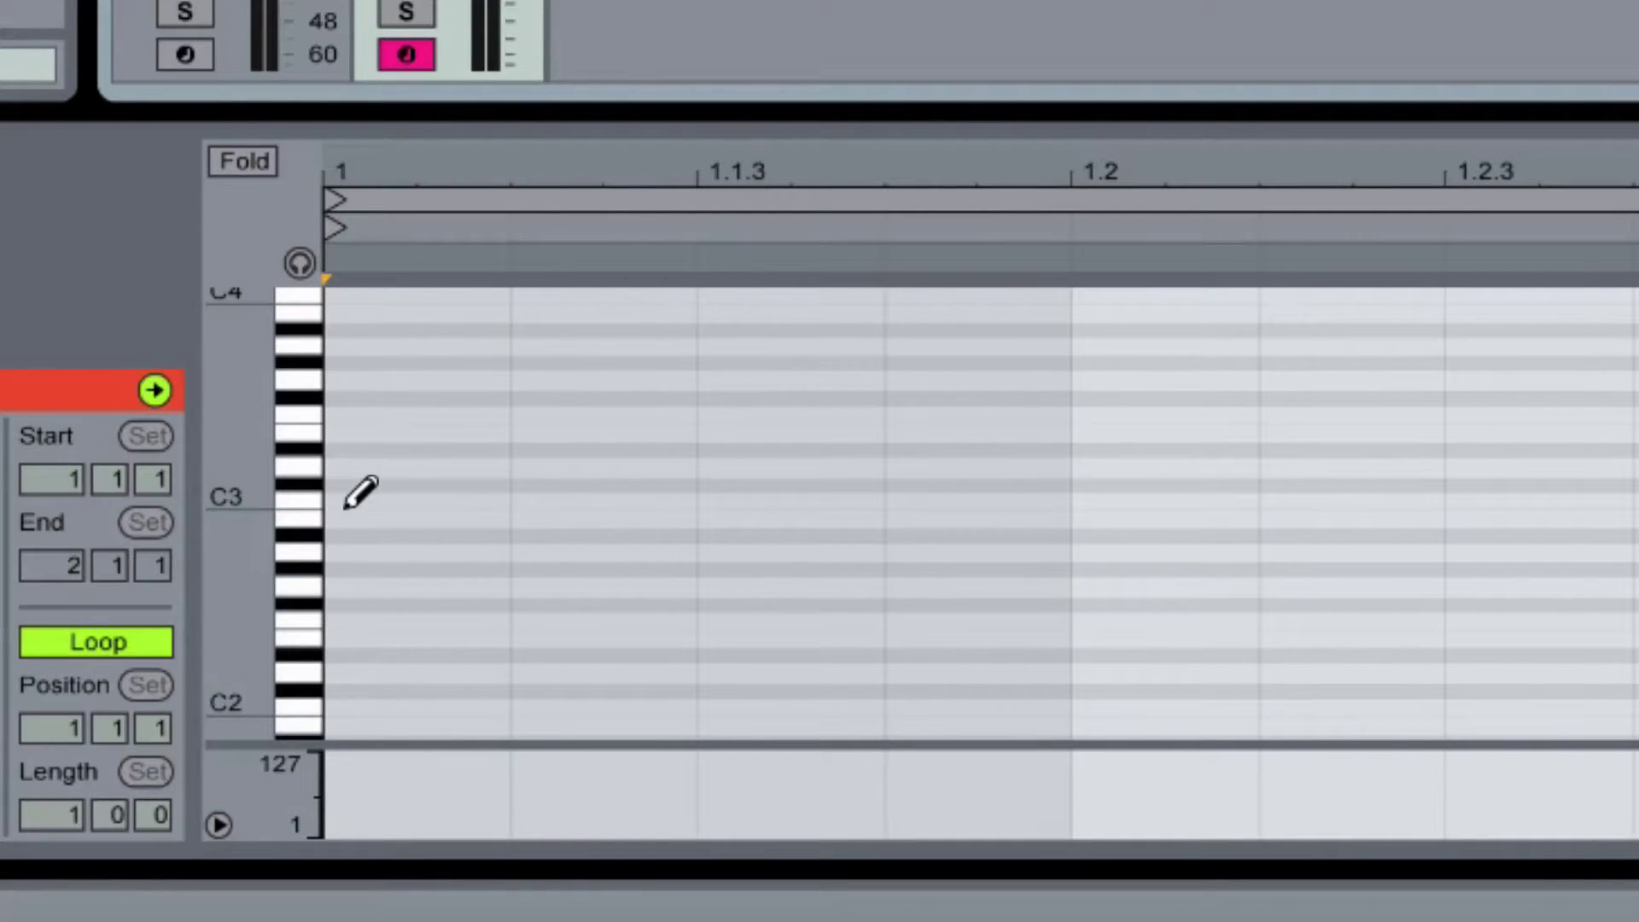
Draw an ascending run of sixteenth notes C3, D3, E3, F3, G3 and A3 from the start of the clip.
click(278, 563)
click(584, 466)
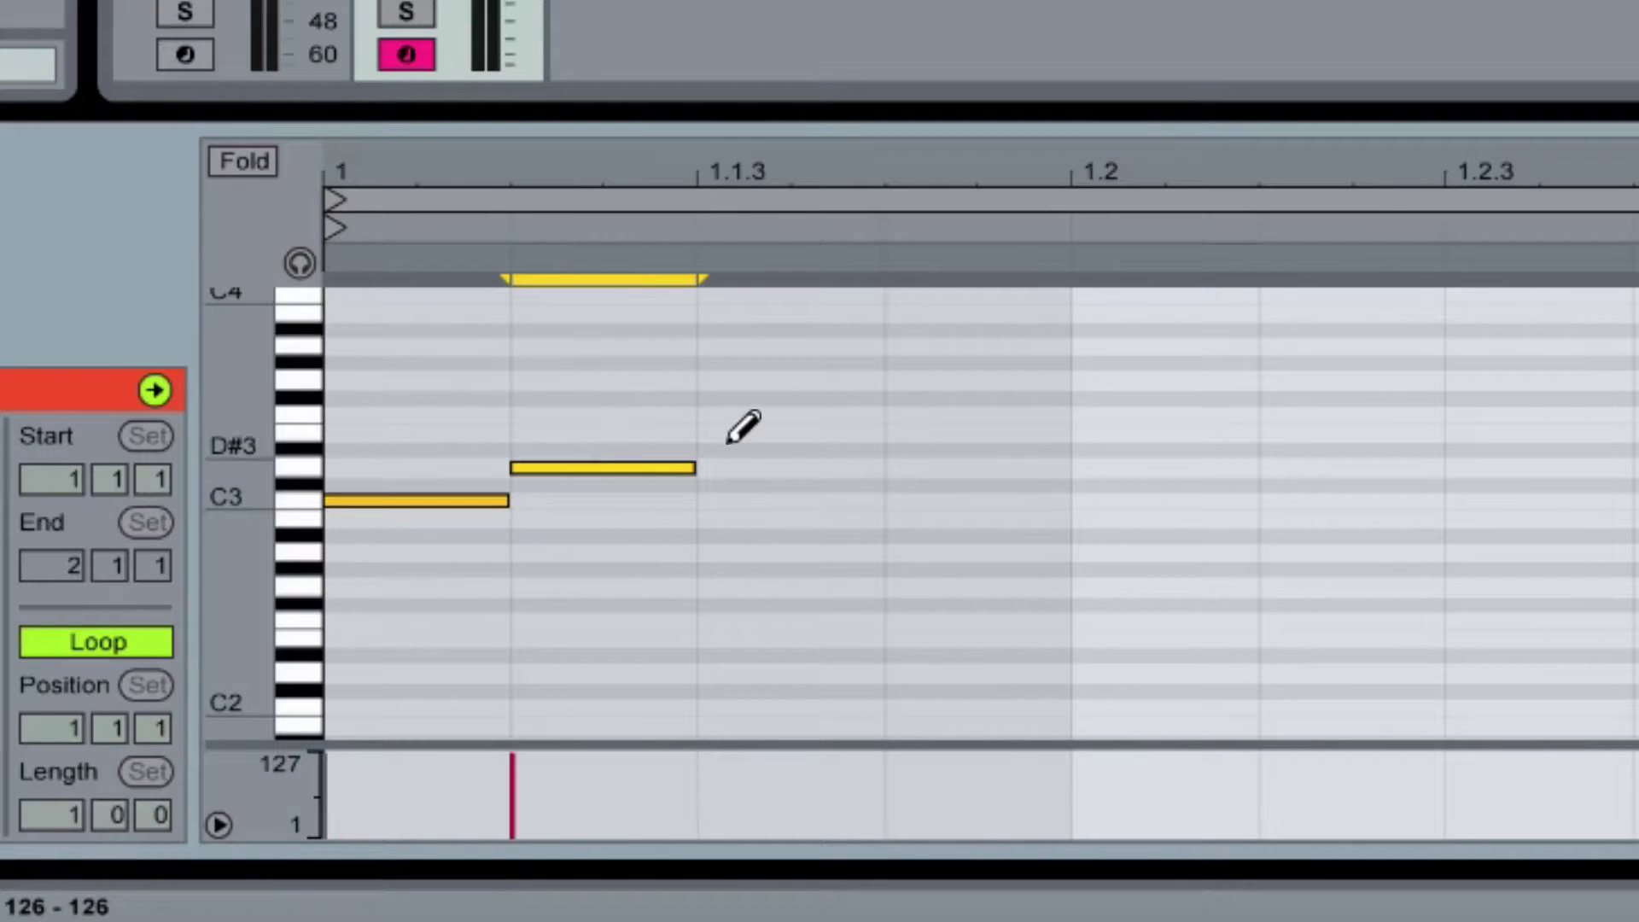
click(732, 447)
drag(801, 447, 821, 427)
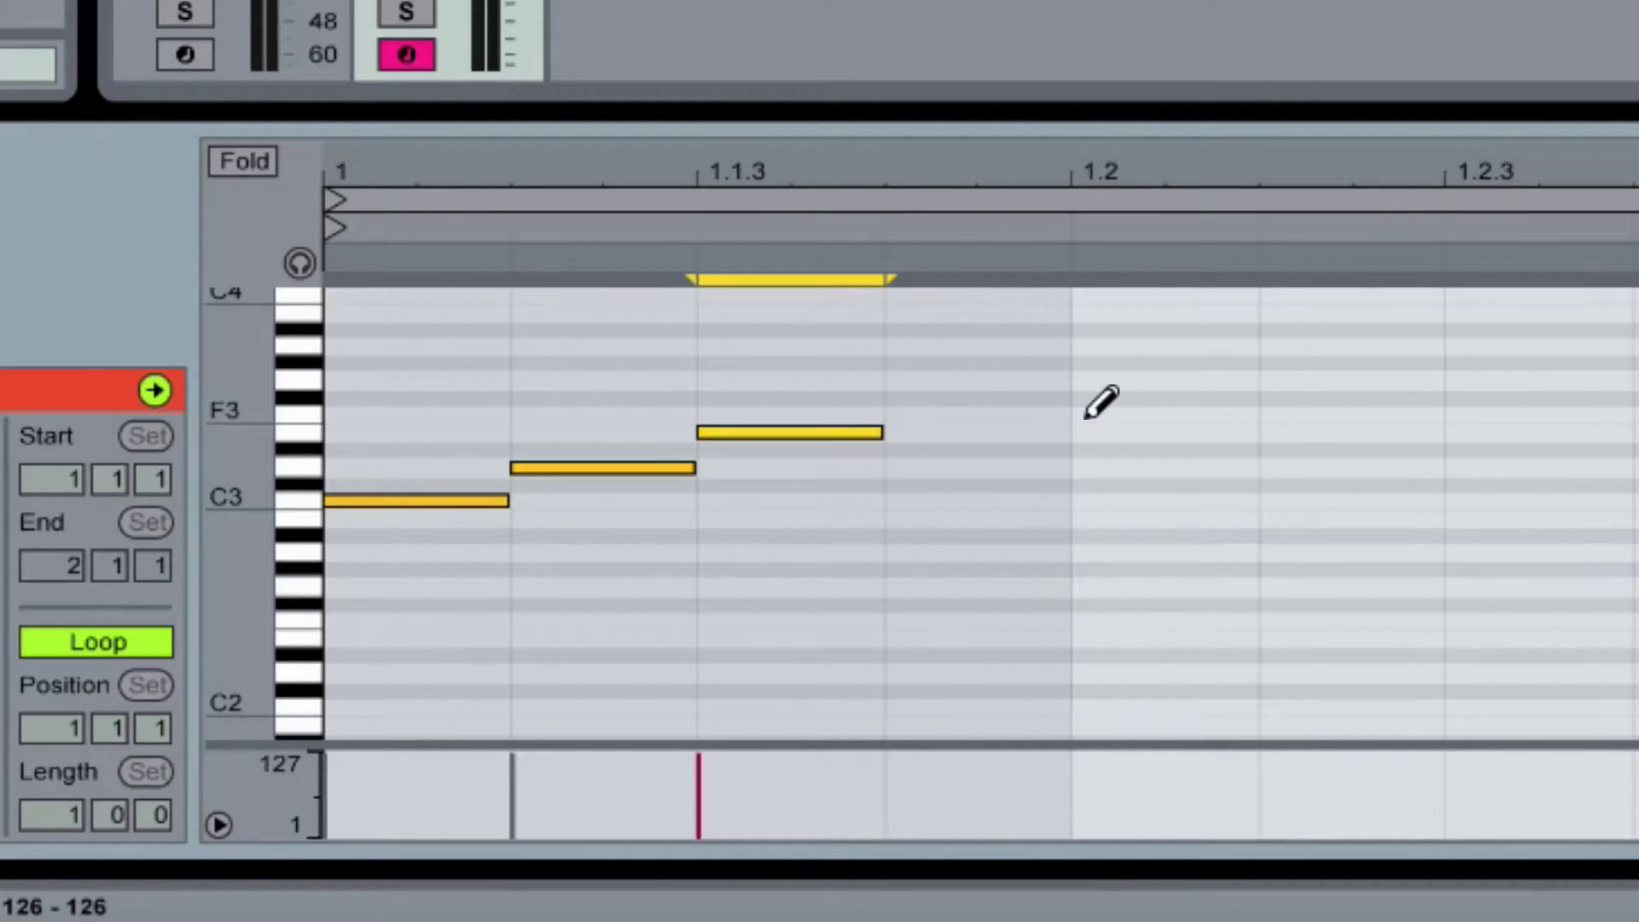
click(1012, 414)
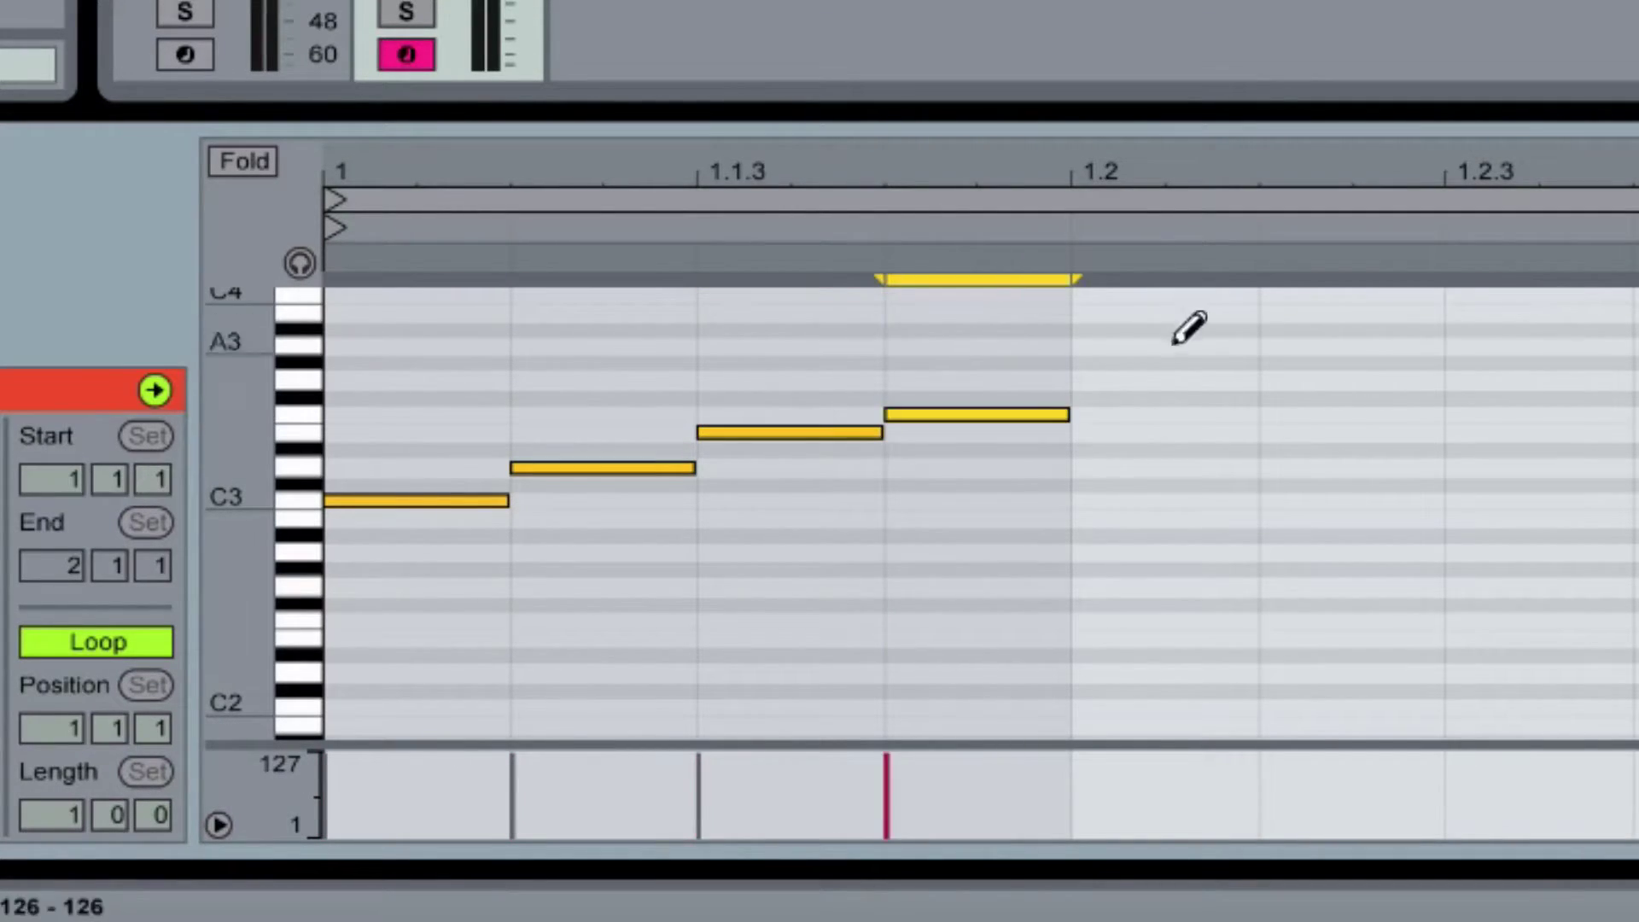
click(1146, 381)
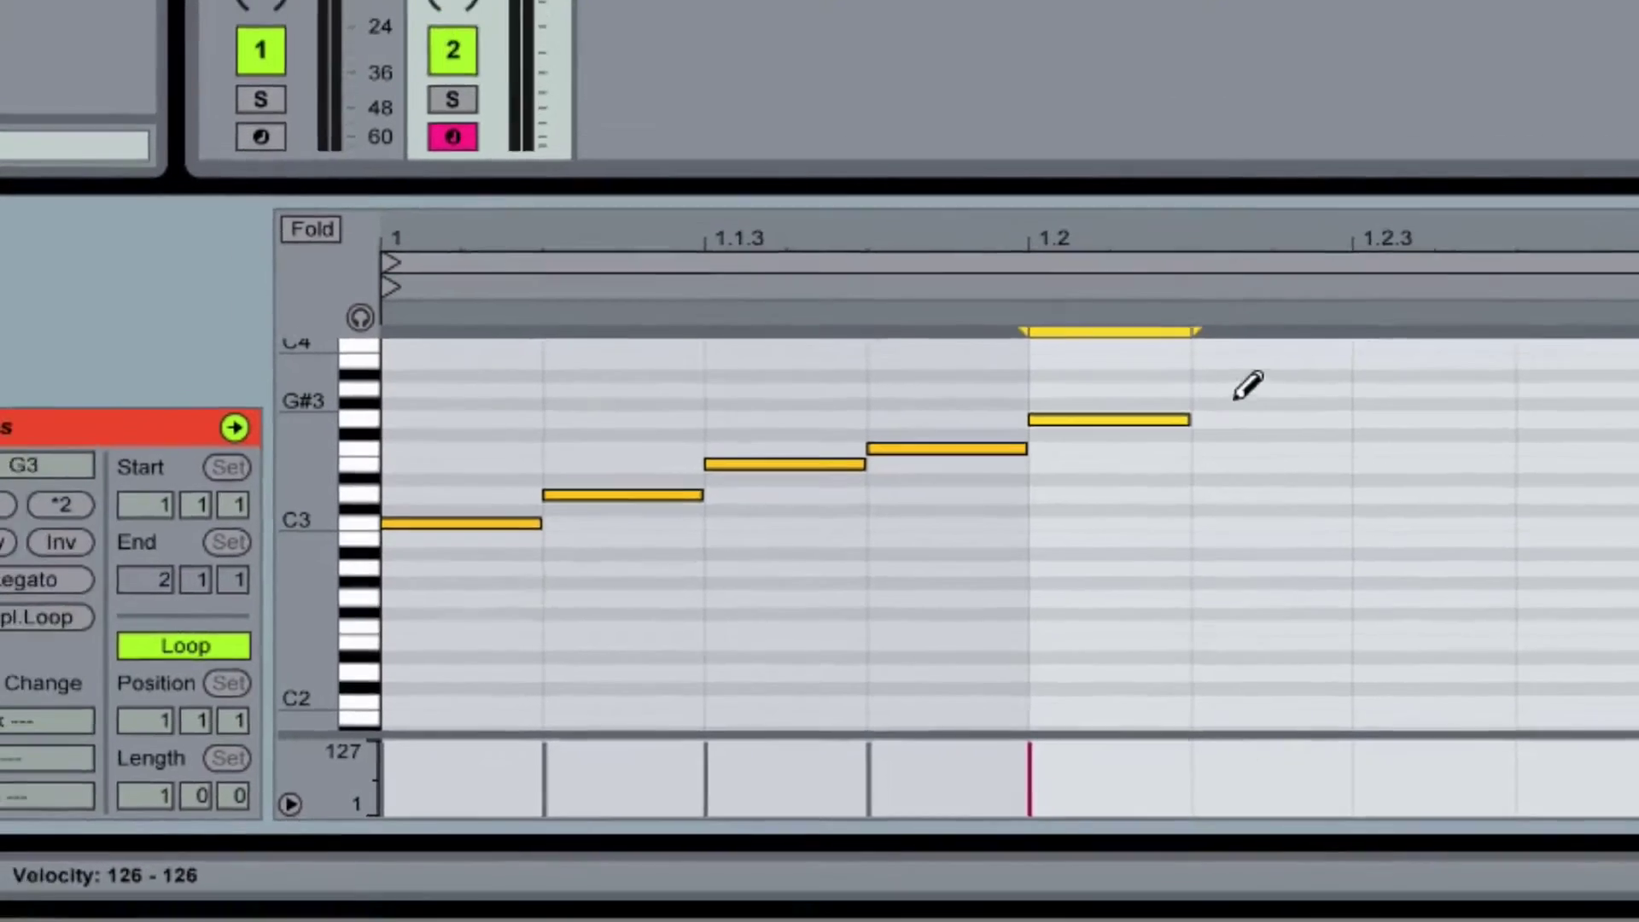
click(1315, 346)
Fold the piano roll to the used keys and delete all notes from the clip.
click(400, 309)
click(688, 341)
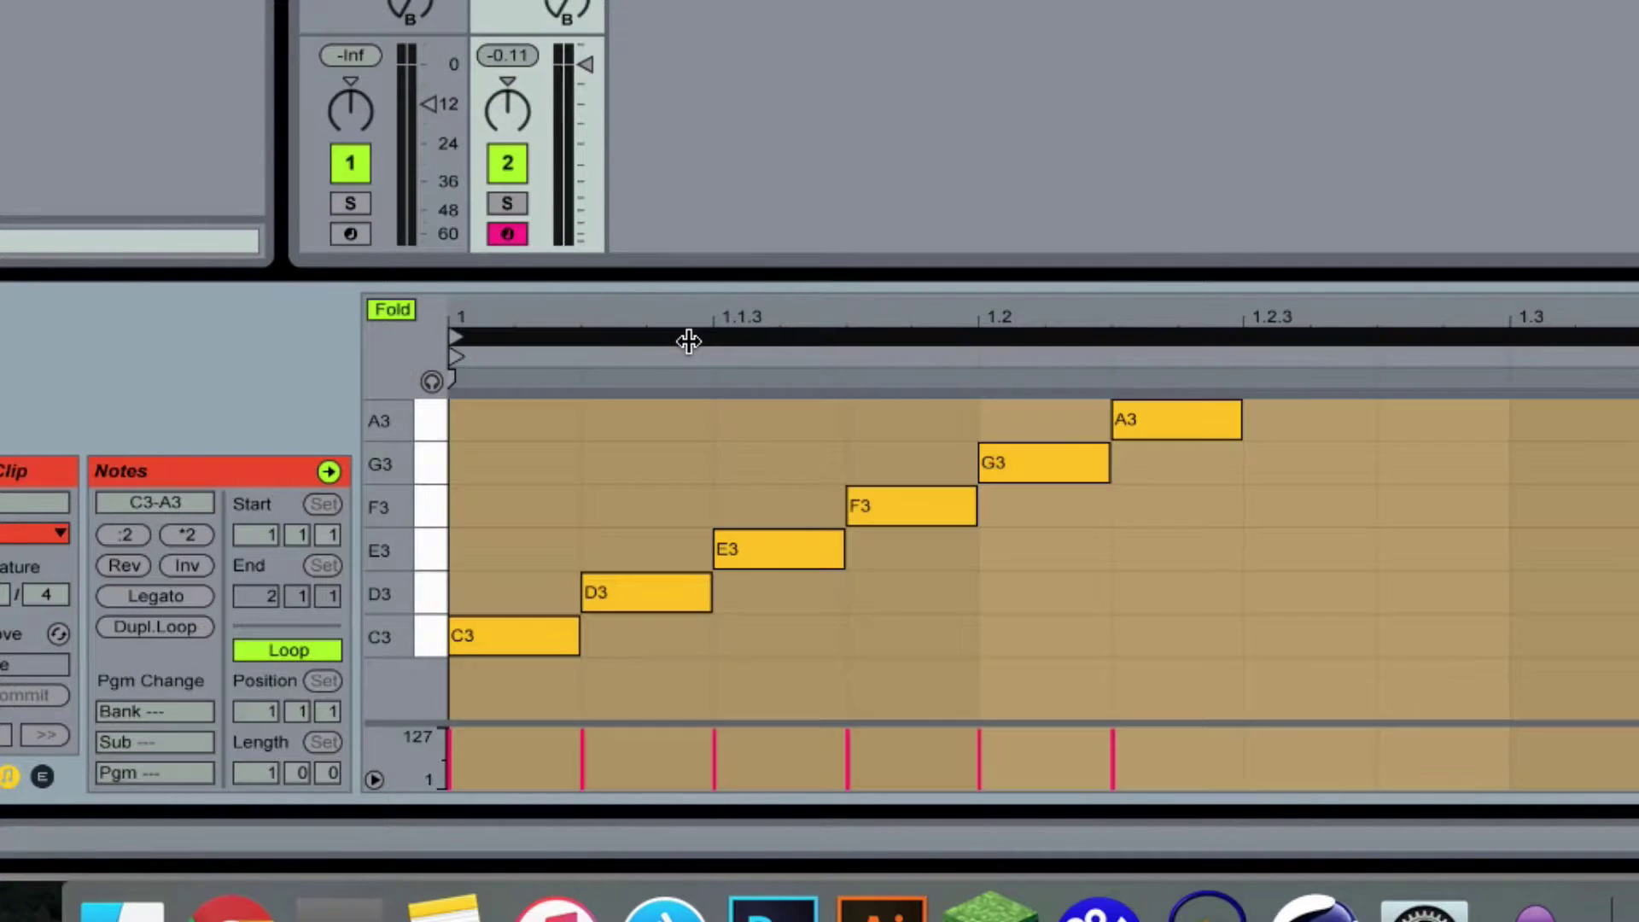
key(Delete)
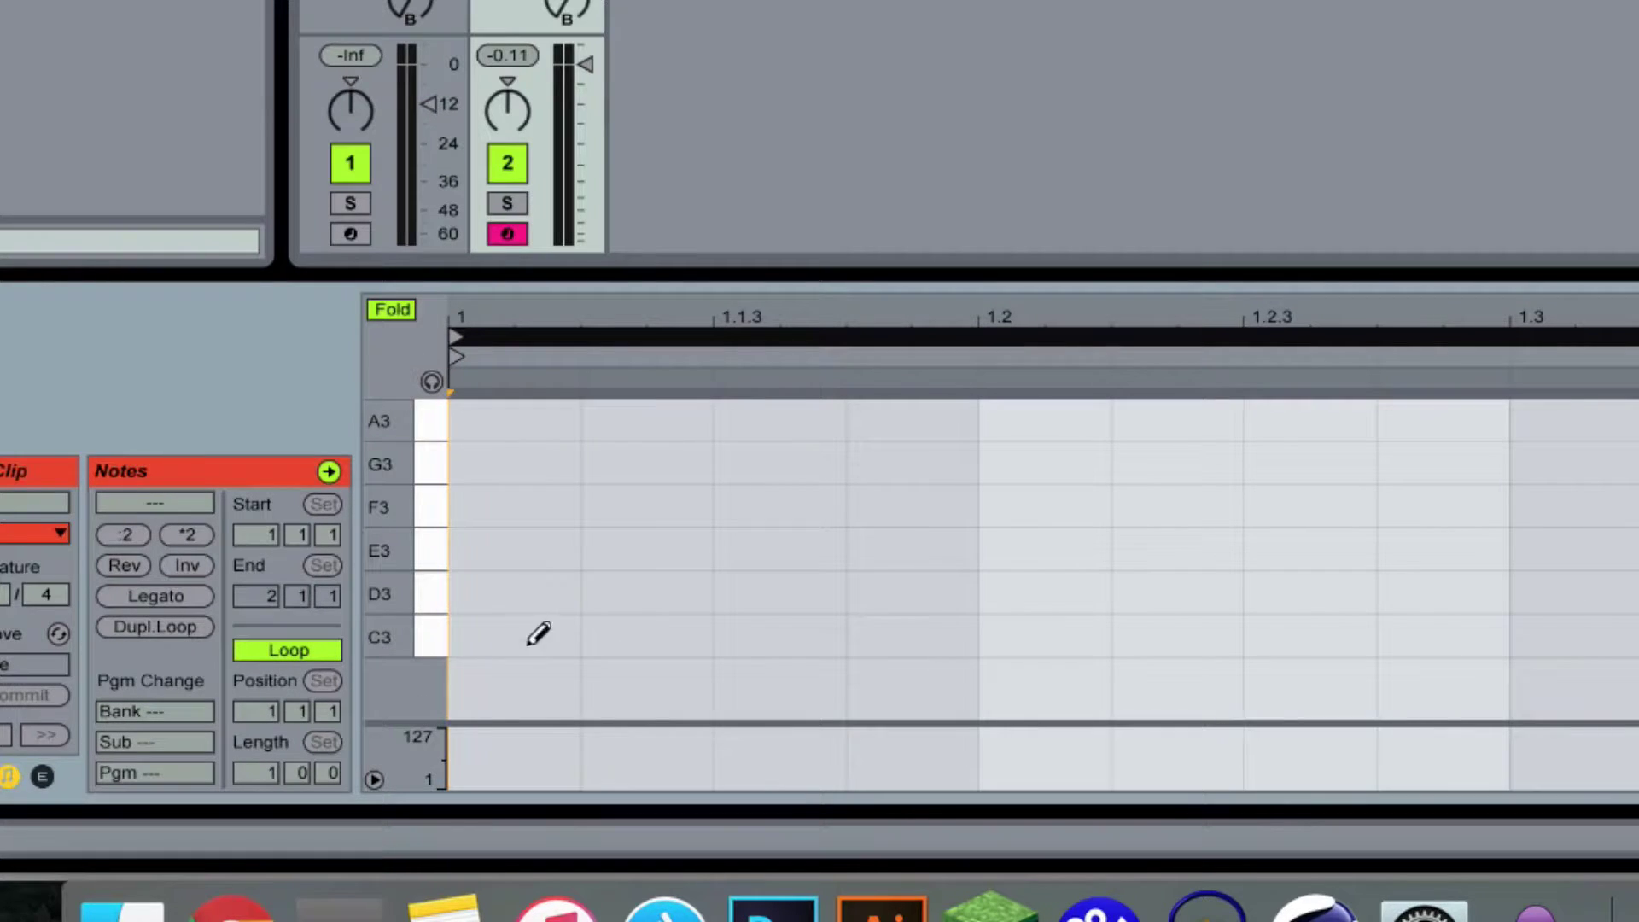
Turn on note preview and audition the folded piano-roll keys between C3 and A3.
click(432, 382)
click(421, 465)
click(426, 419)
click(417, 597)
drag(418, 598, 431, 555)
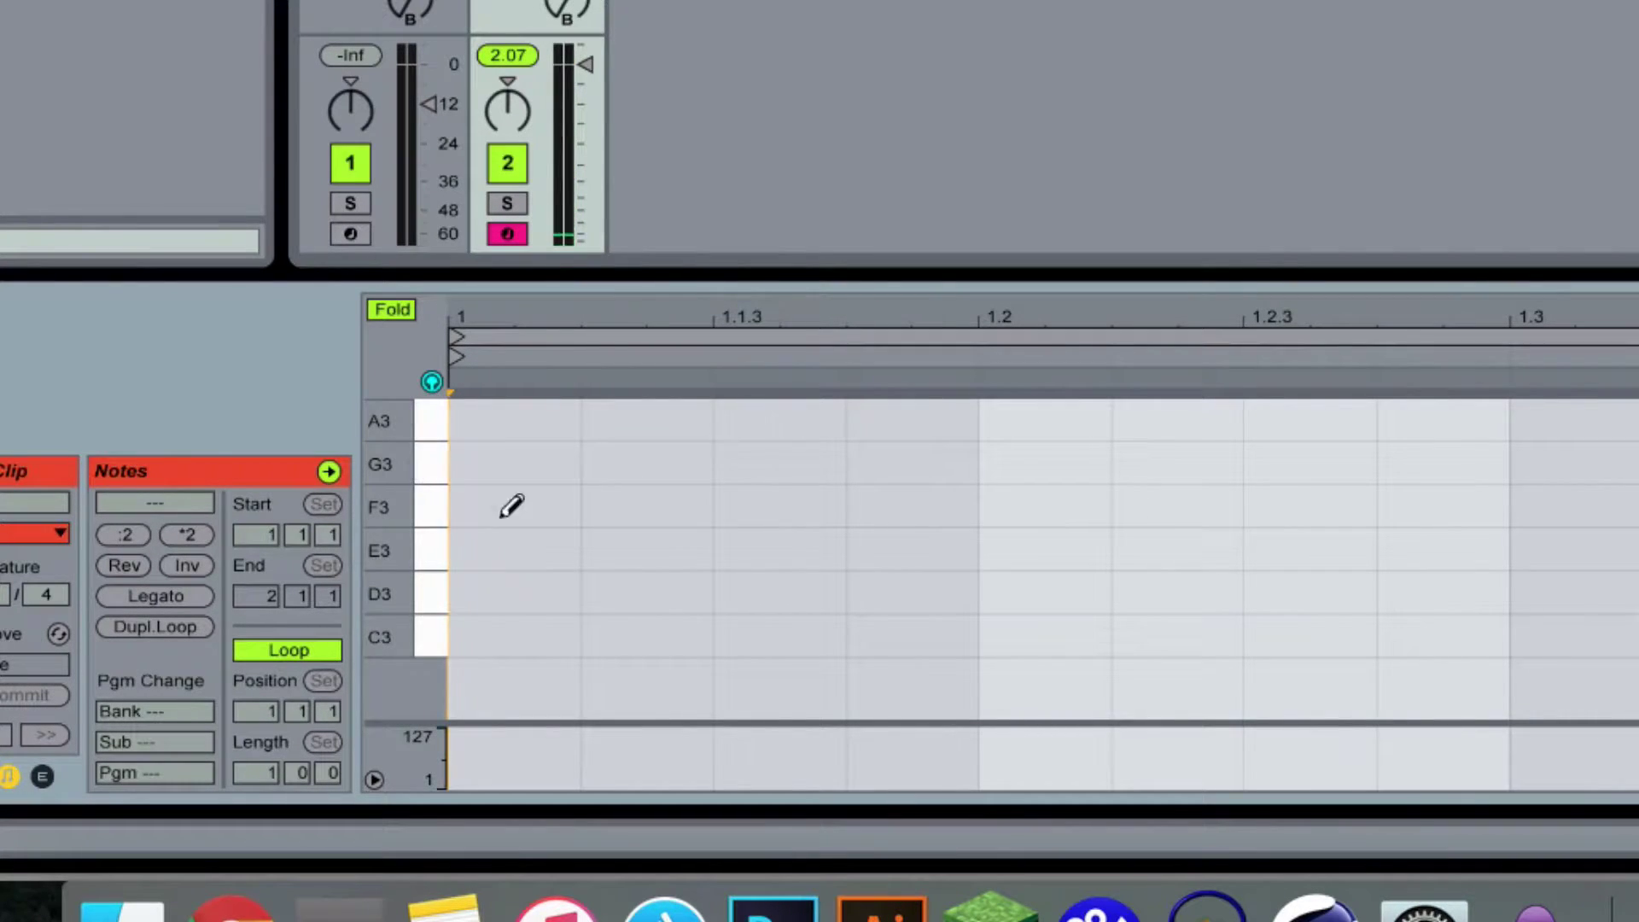
Extend the clip and its loop to four bars and set the fixed grid to 1/4.
drag(240, 772, 239, 743)
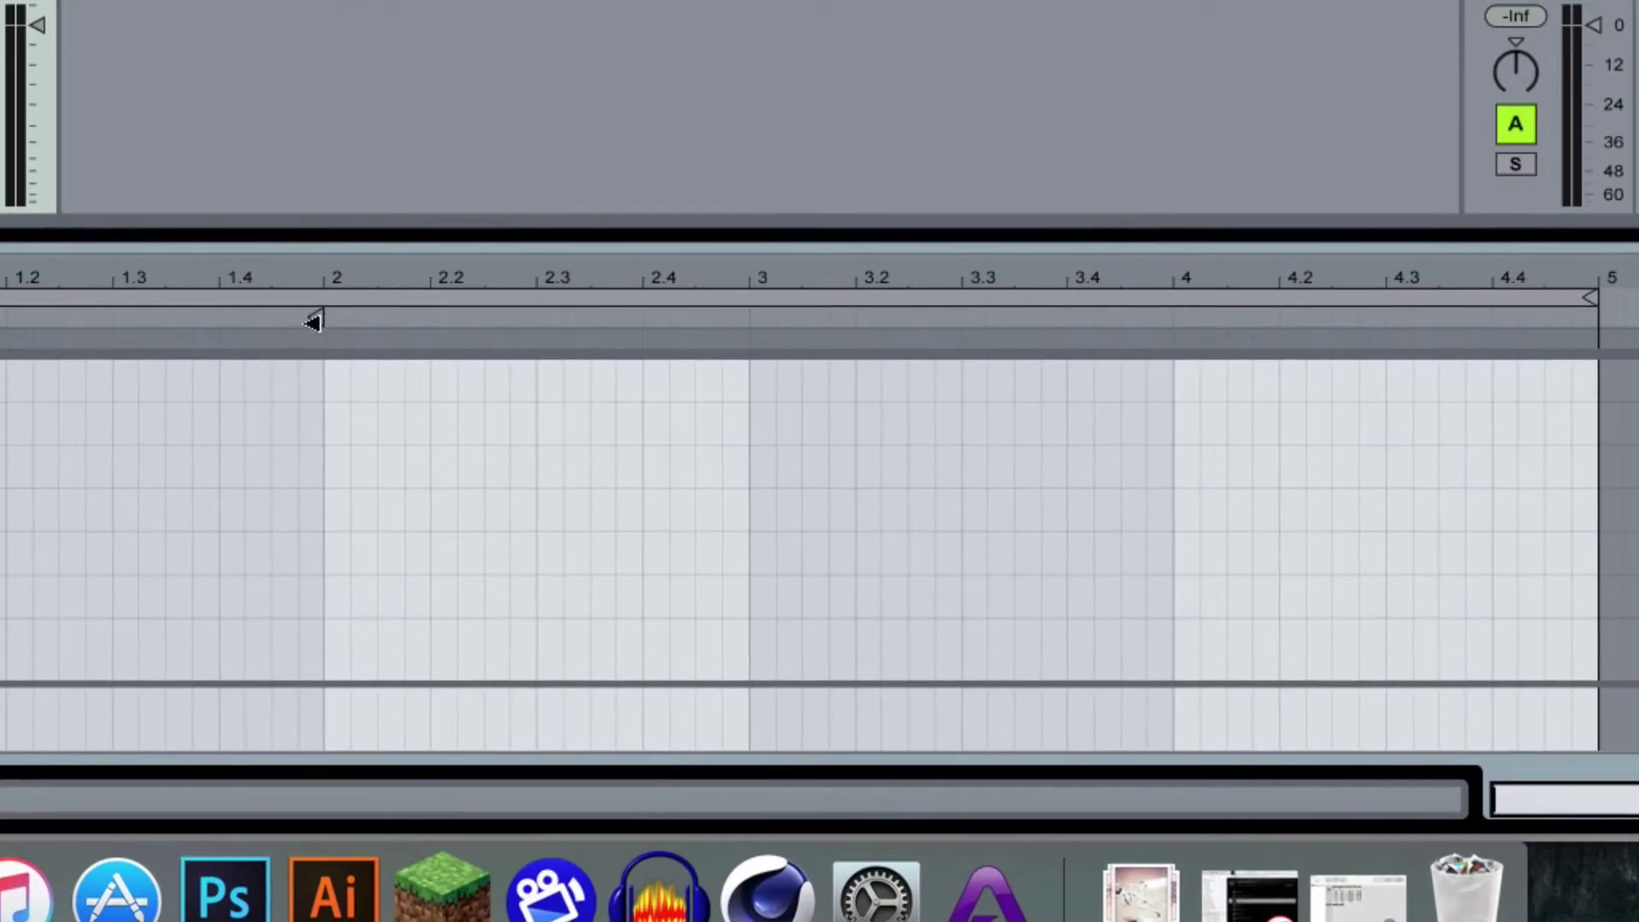
mouse_move(873, 357)
mouse_down()
mouse_move(1638, 357)
mouse_move(1638, 413)
mouse_move(1596, 370)
mouse_up()
right_click(1081, 491)
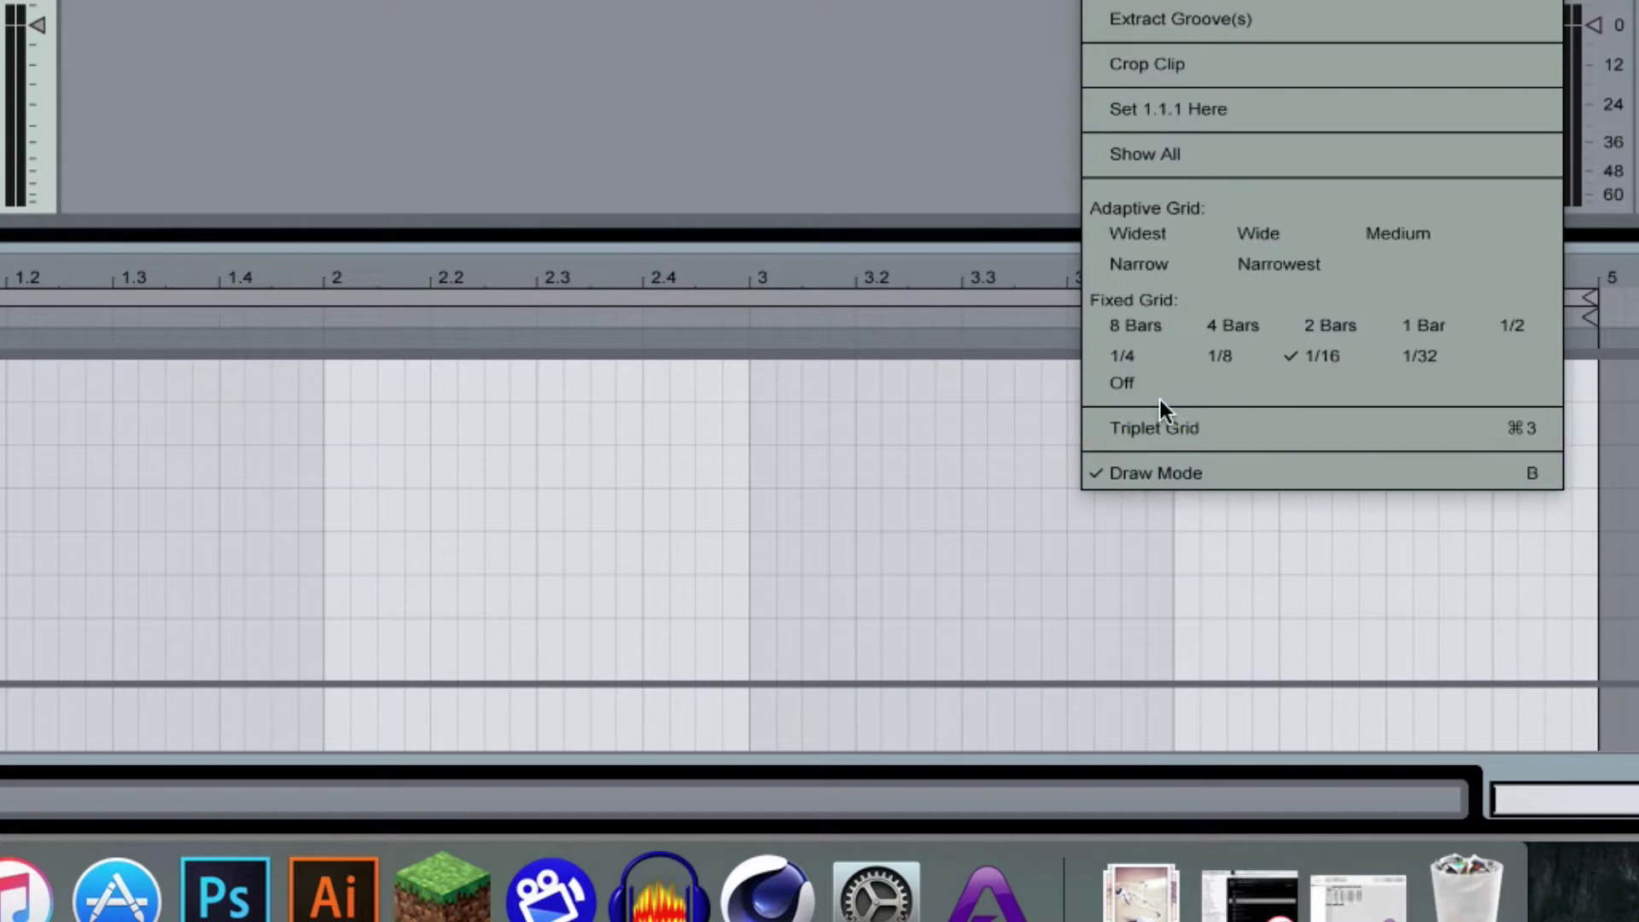
click(1140, 360)
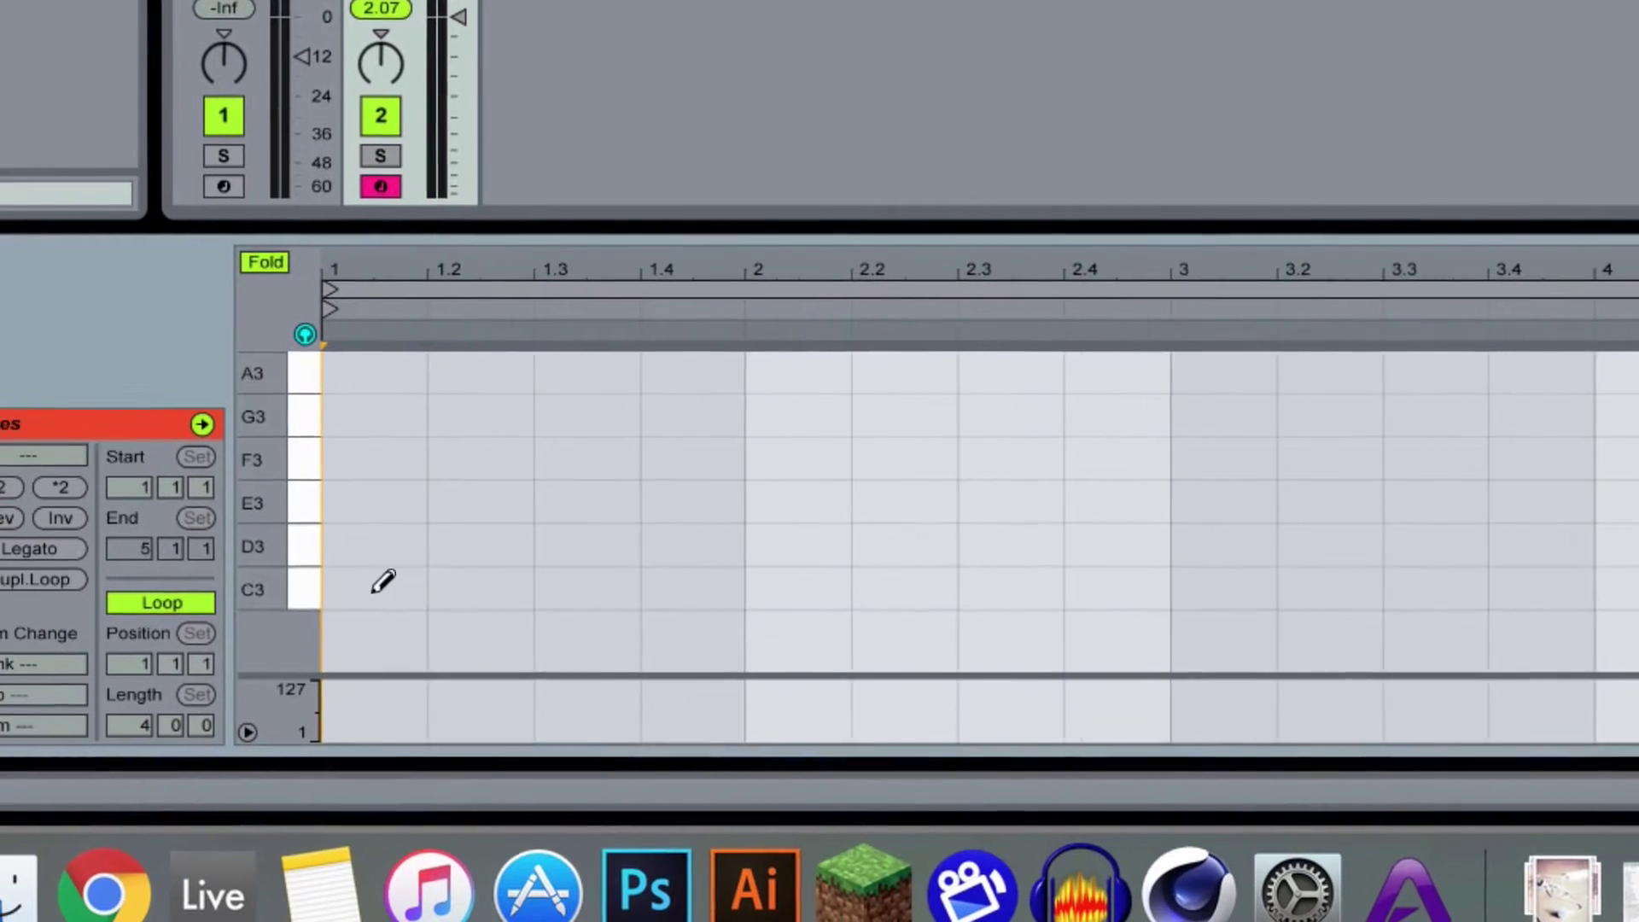
Draw four consecutive quarter-note C3 notes filling the clip's first bar.
drag(0, 587, 374, 594)
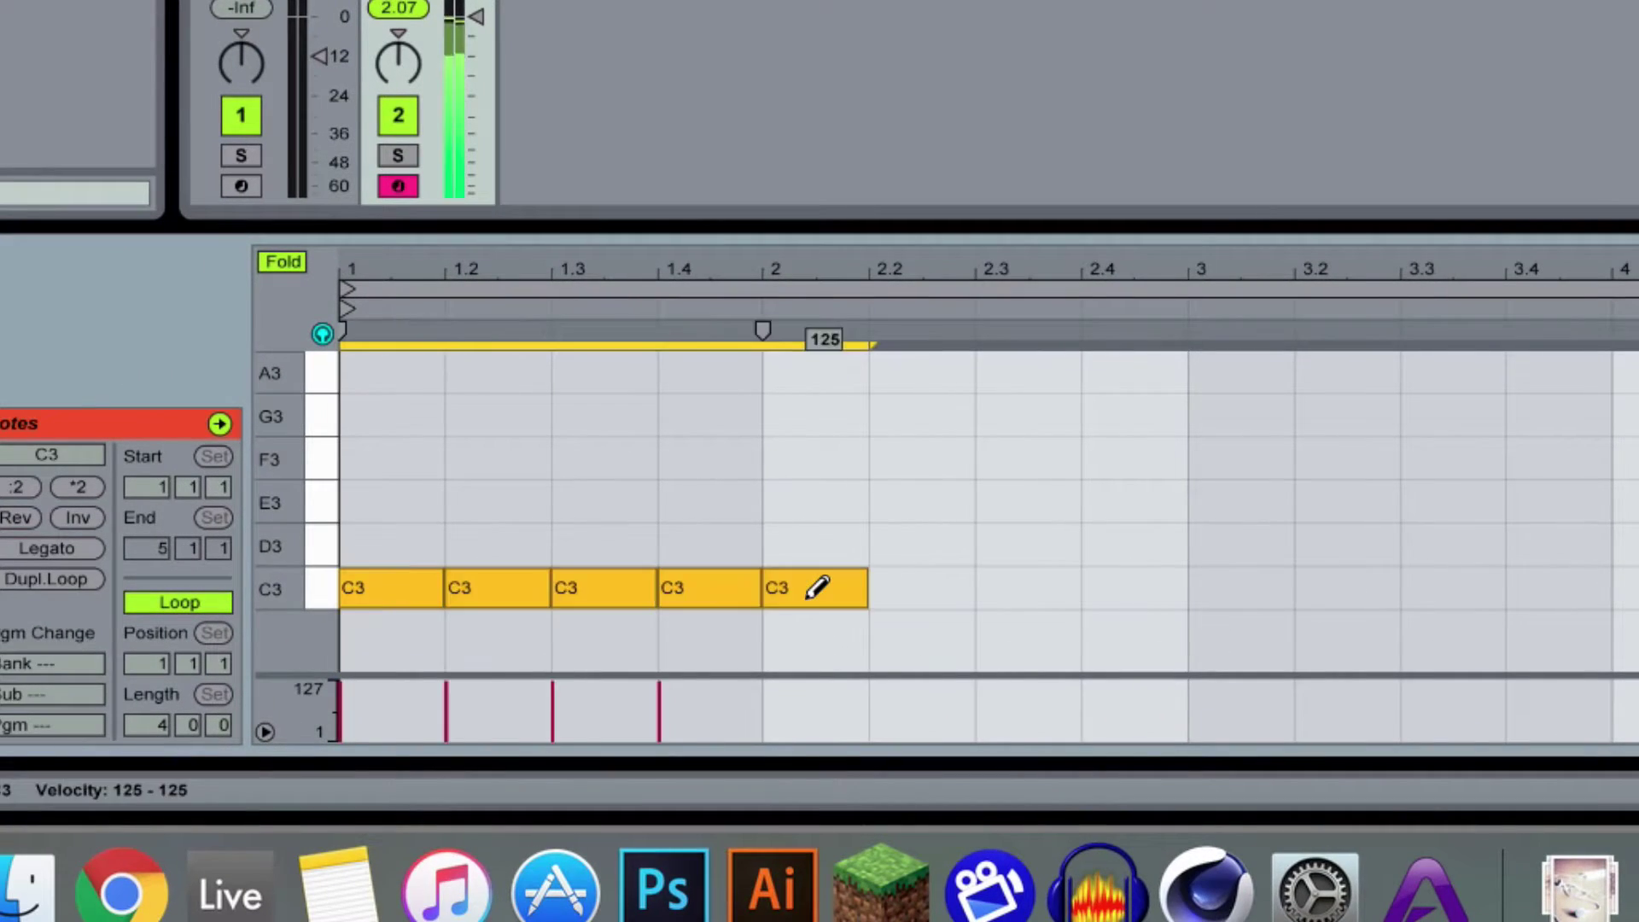
click(374, 594)
Turn off note preview and lower the volume of track 2.
click(321, 334)
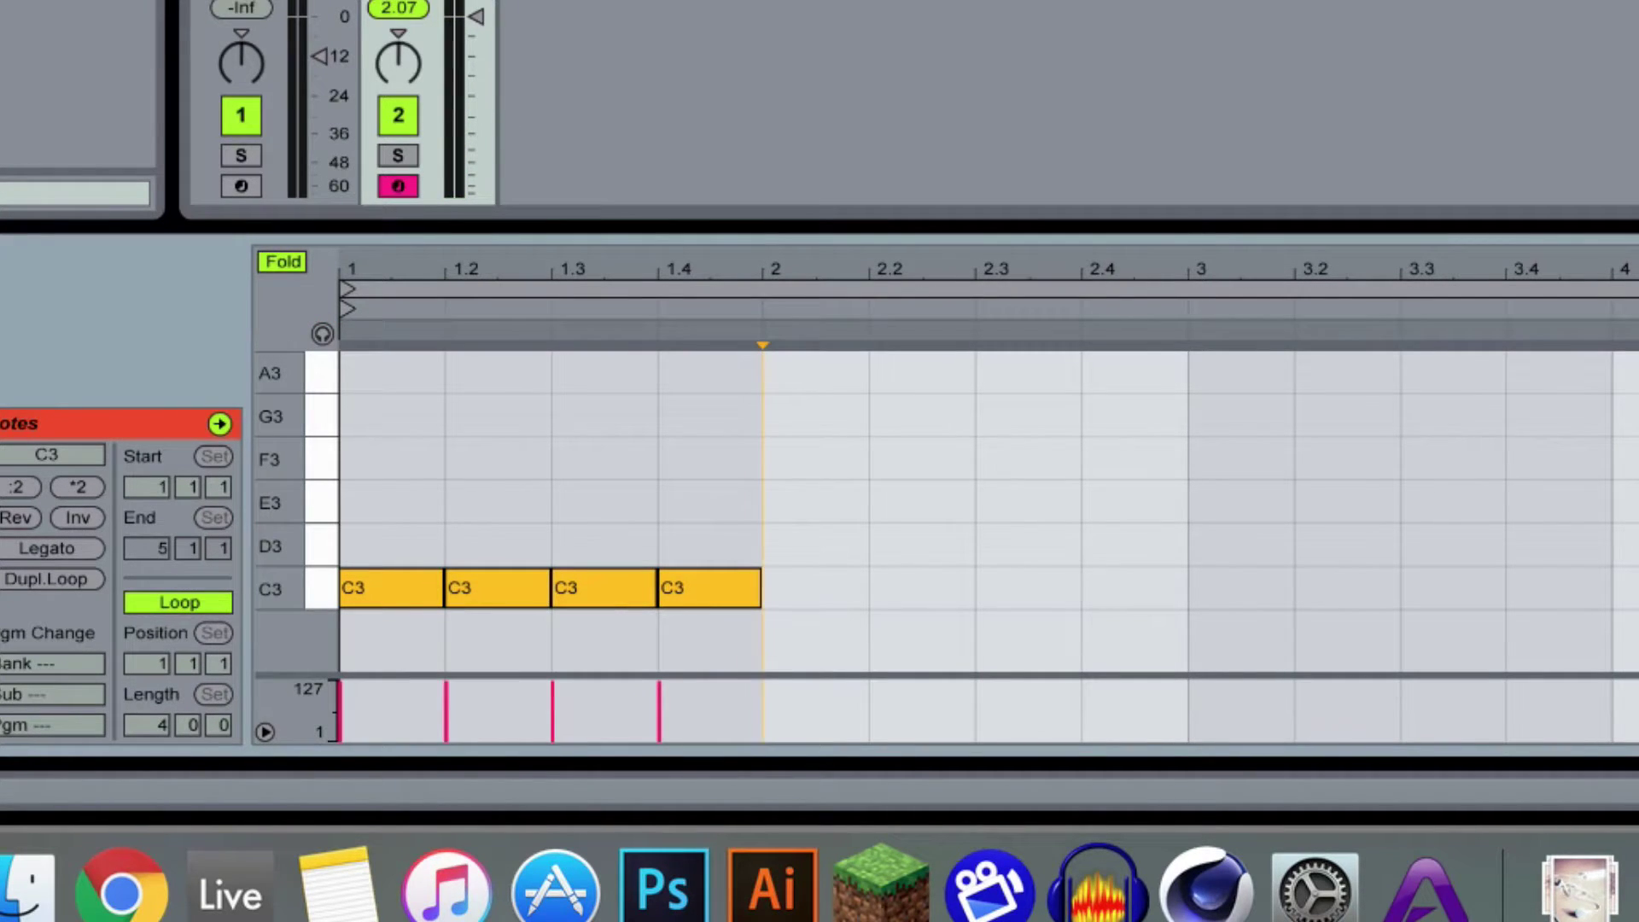
drag(475, 17, 475, 51)
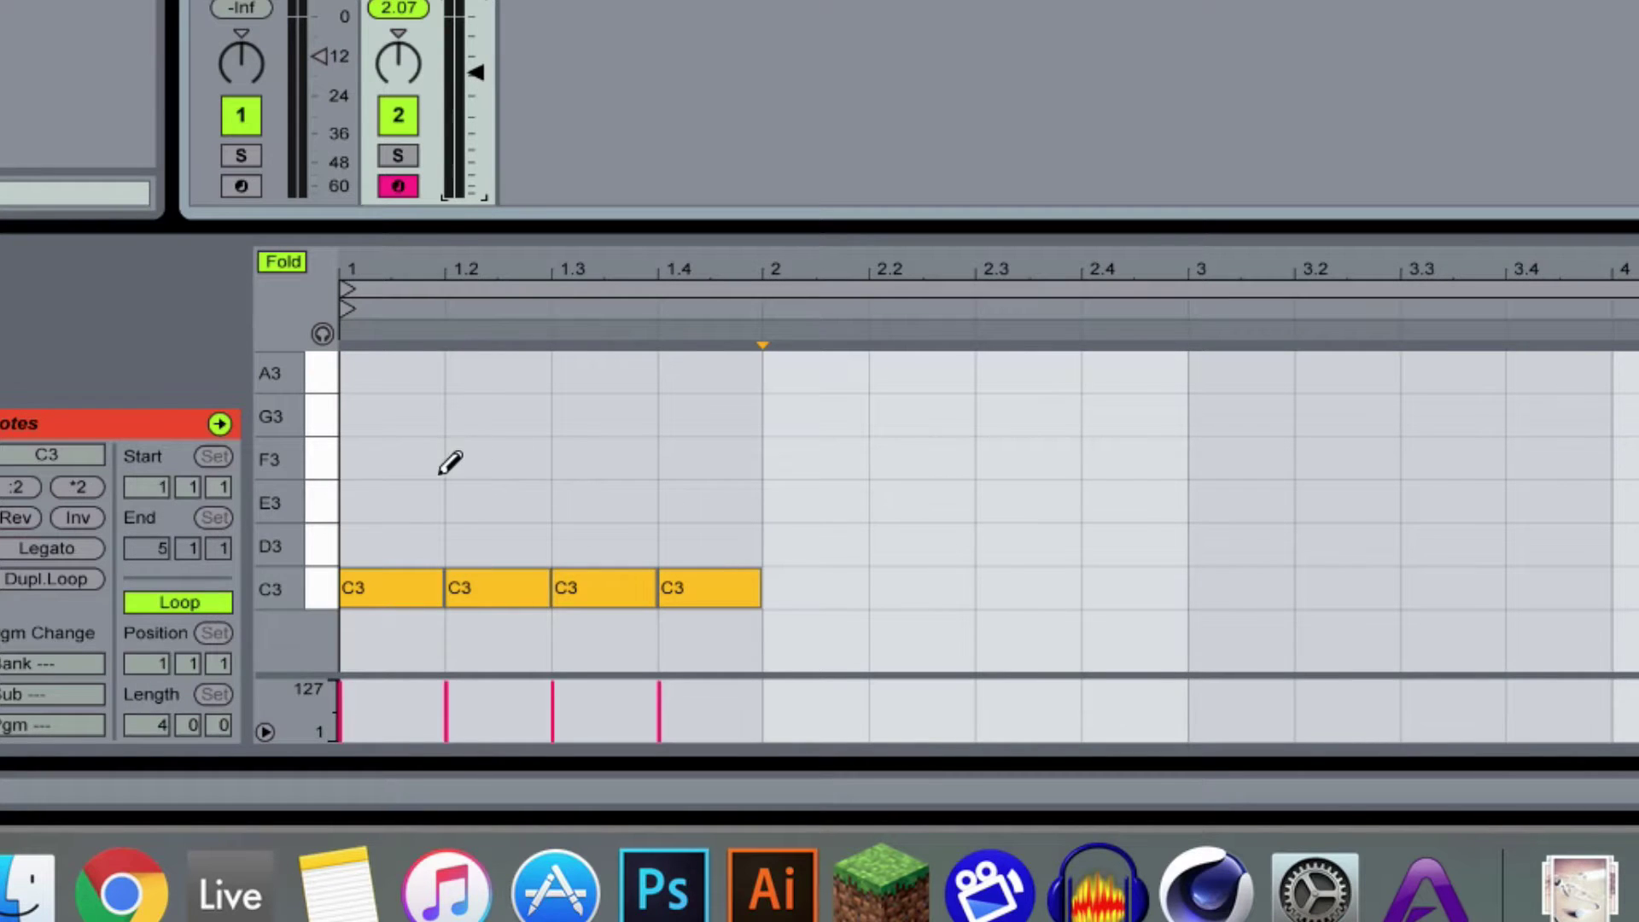
Fill the first bar with quarter-note E3 notes and the second bar with quarter-note C3 and G3 notes.
drag(391, 491, 700, 495)
drag(853, 588, 1102, 574)
click(794, 413)
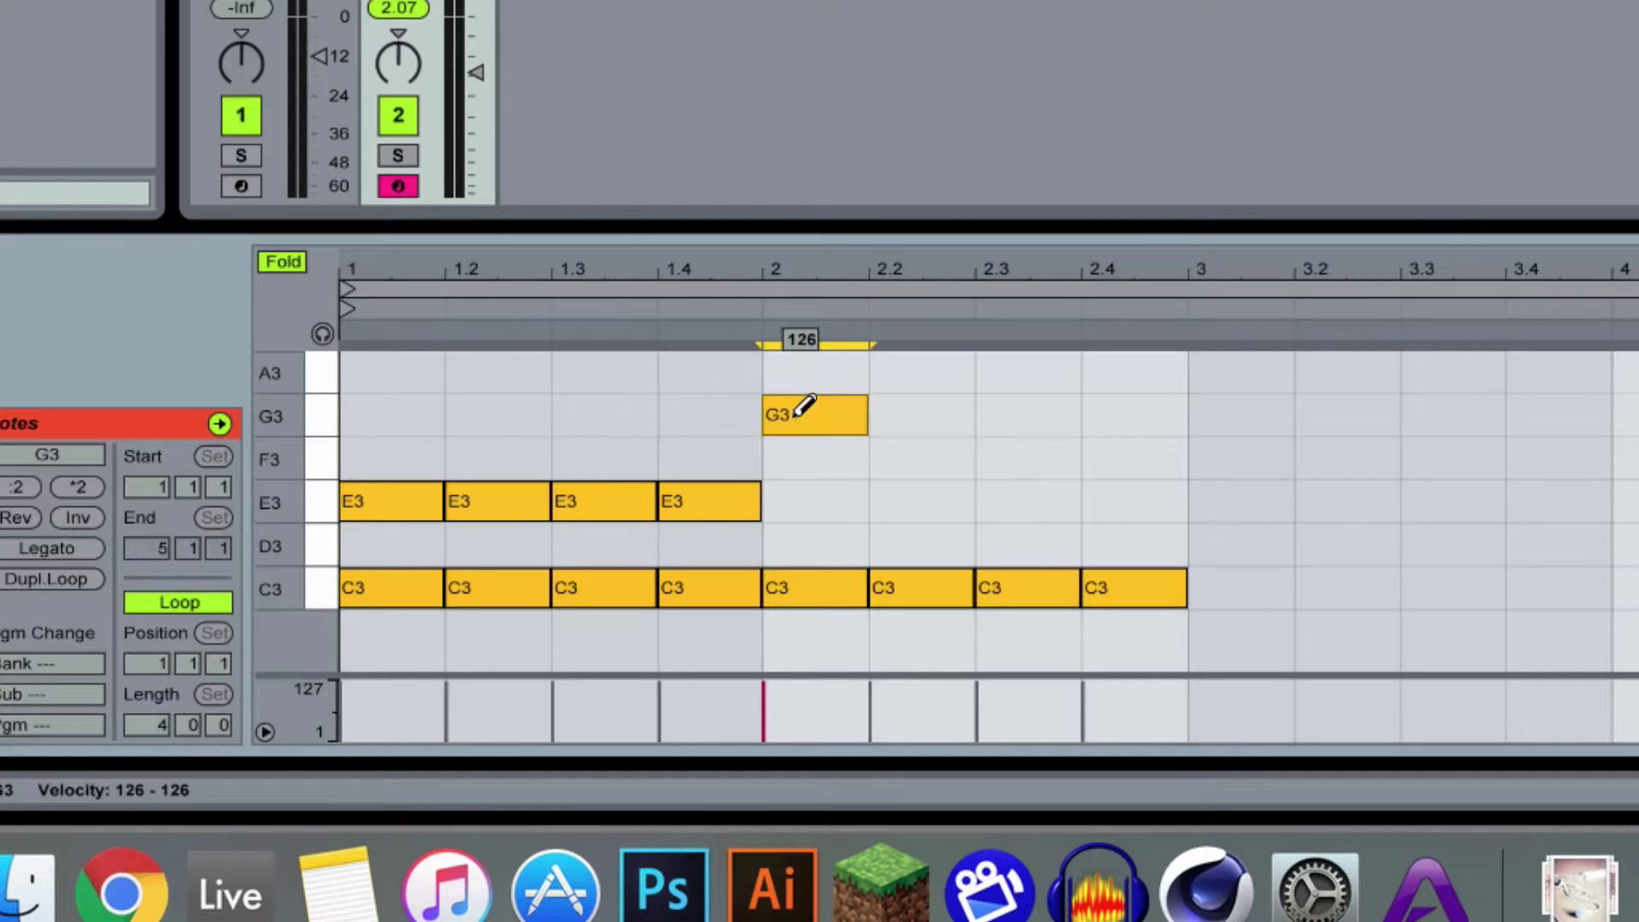
mouse_move(877, 406)
mouse_down()
mouse_move(1244, 406)
mouse_move(1007, 410)
mouse_up()
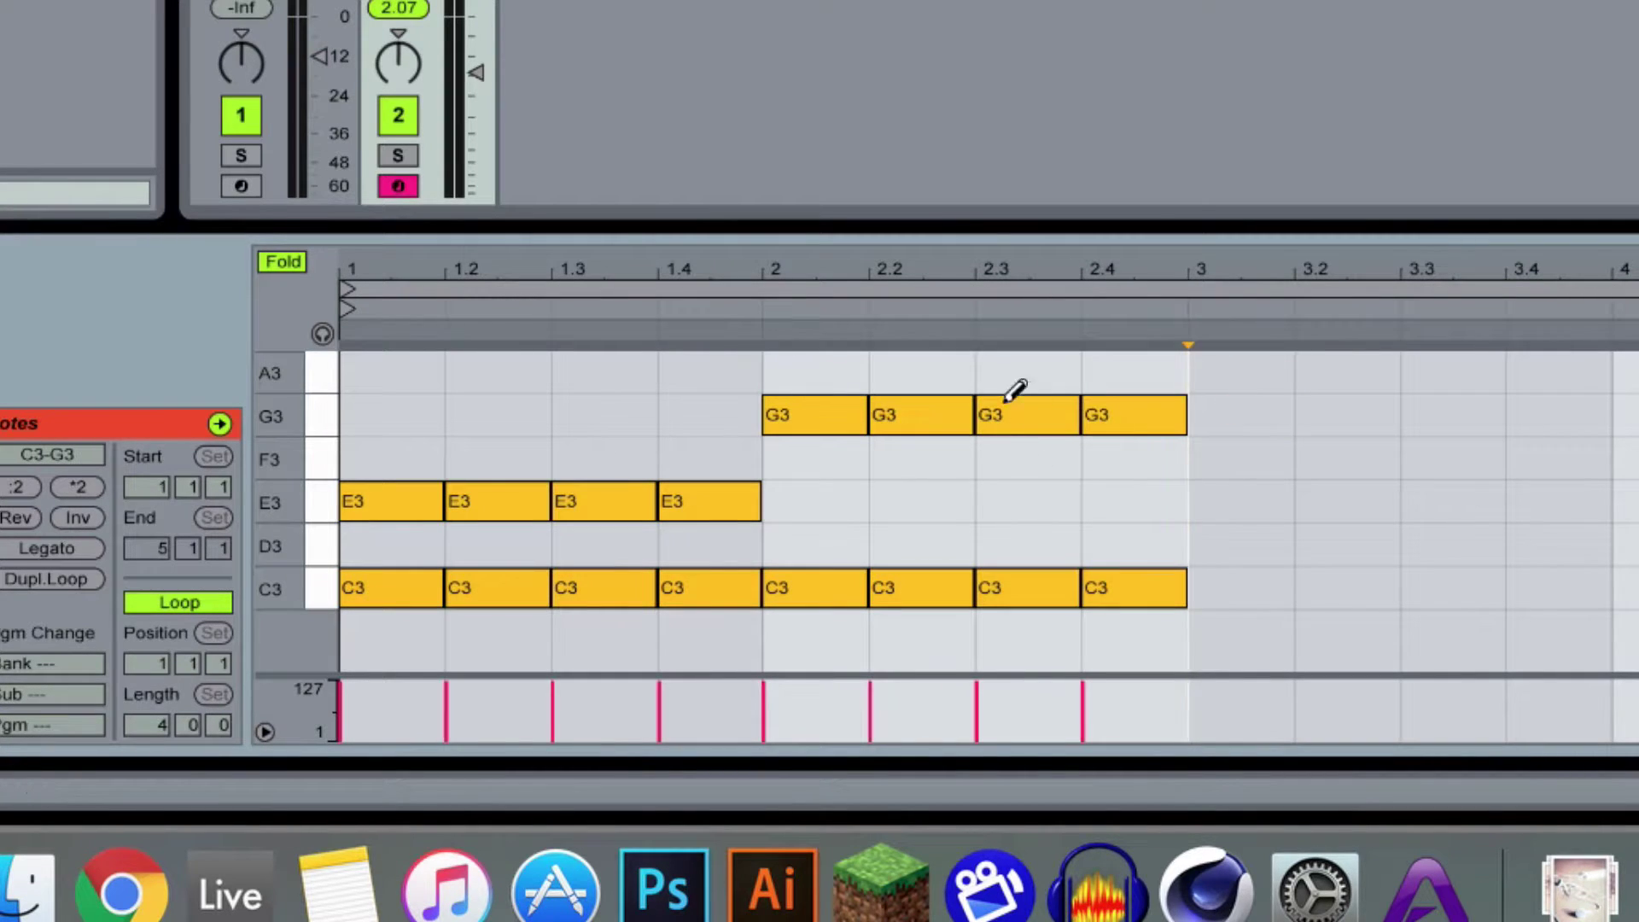
Fill bar three with quarter-note A3 and F3 notes and bar four with A3 and G3 notes, and play the clip.
drag(1254, 365, 1562, 367)
drag(1229, 451, 1609, 449)
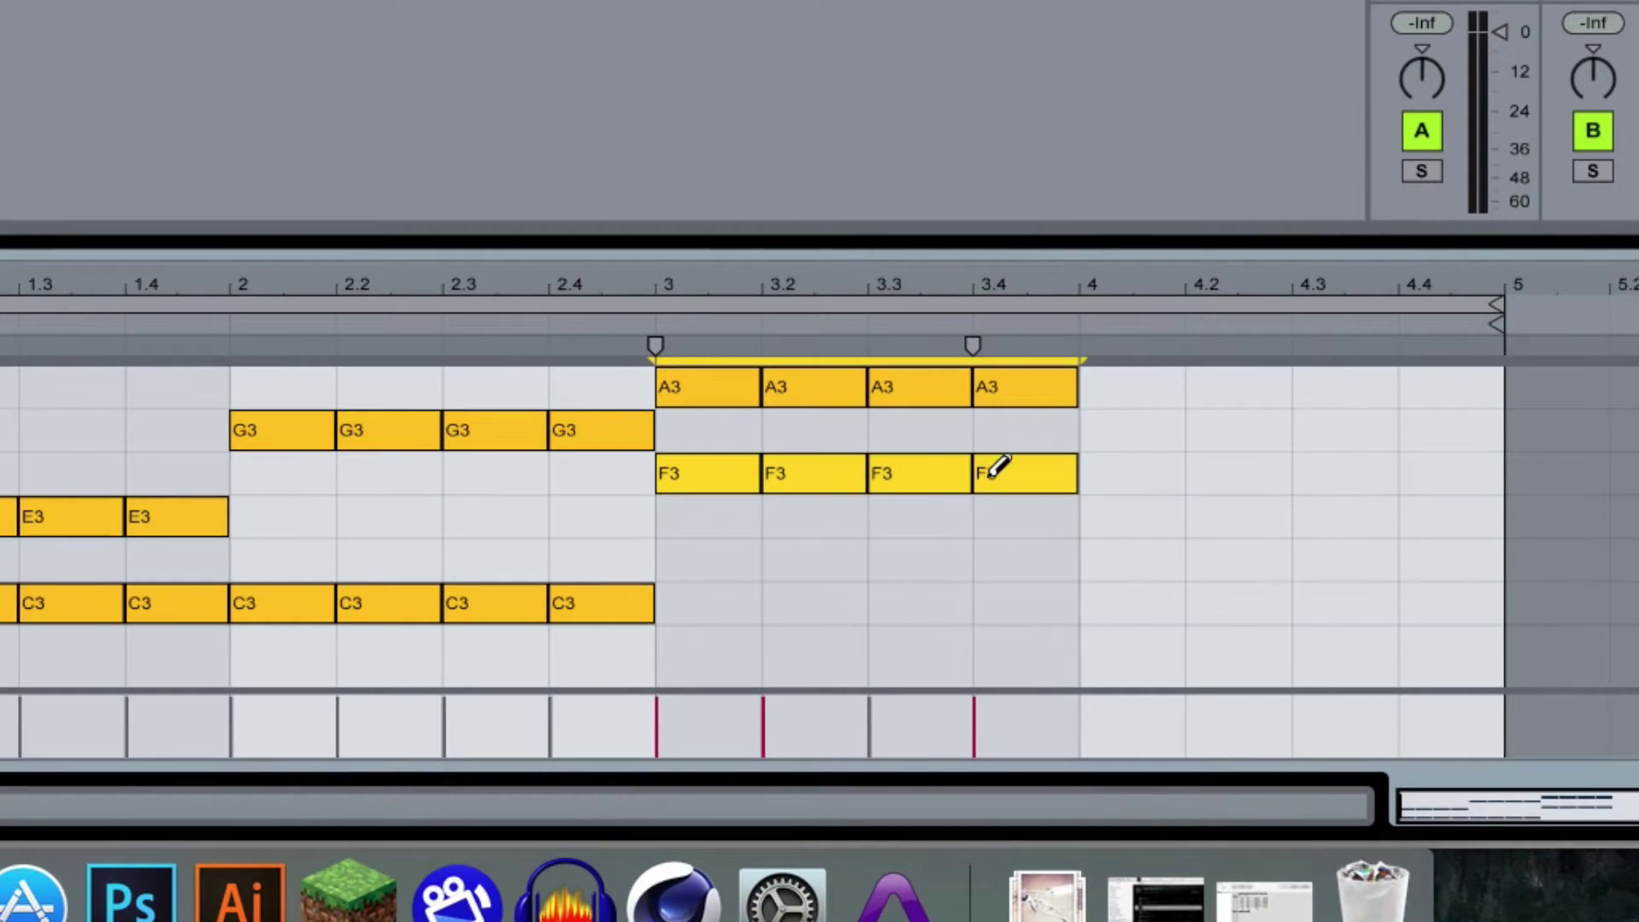
click(1360, 460)
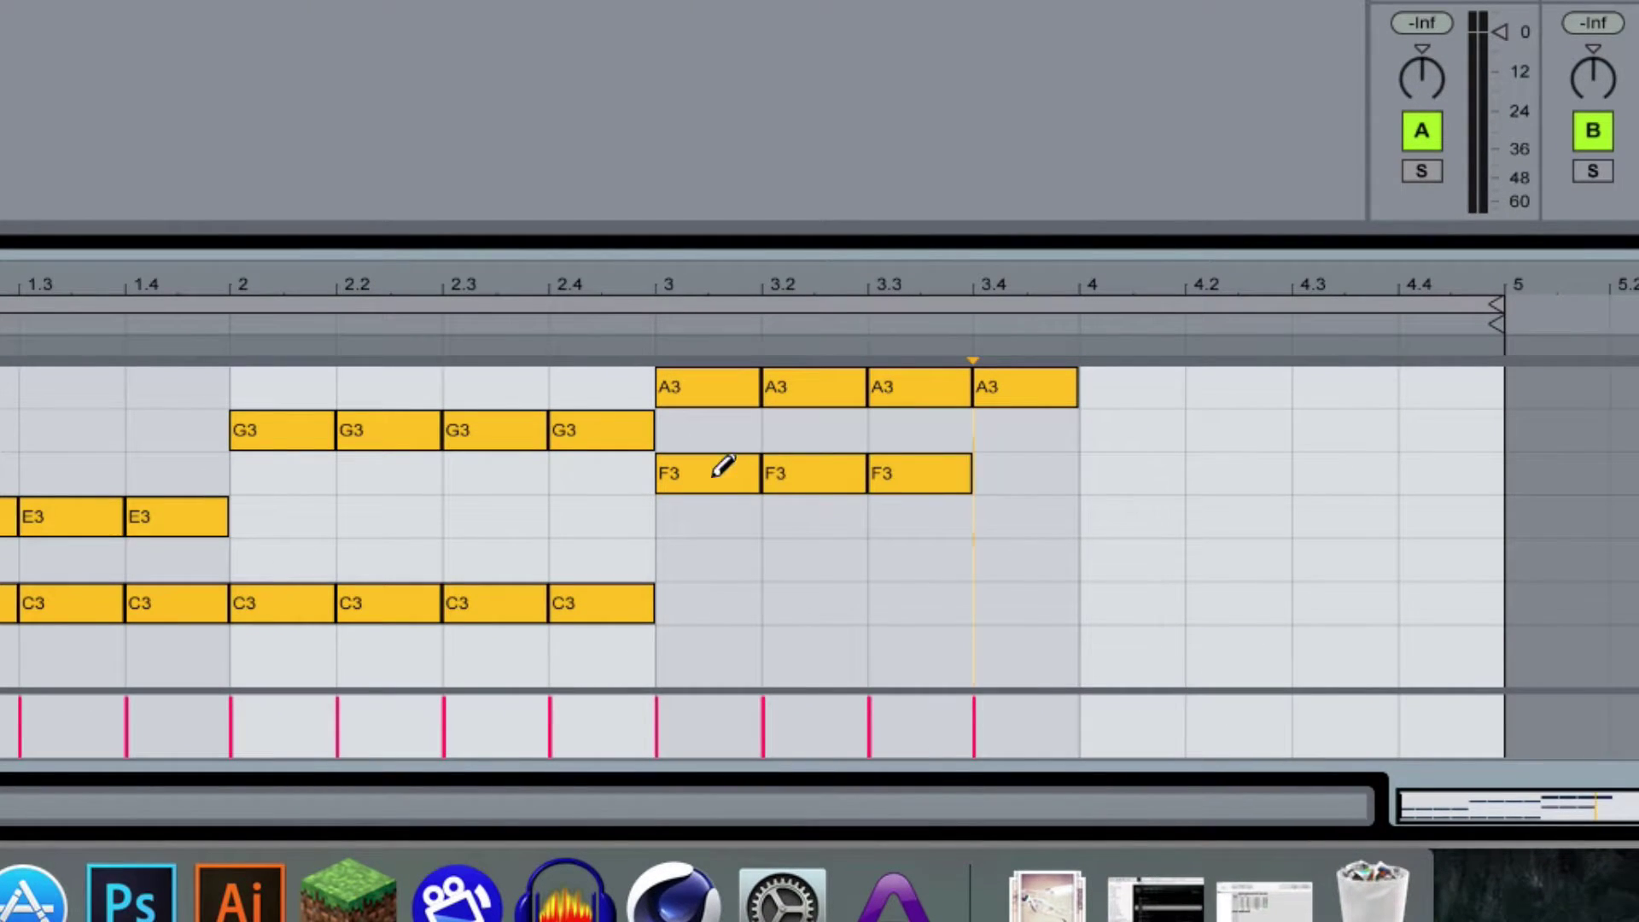
click(1032, 459)
drag(1152, 365, 1401, 358)
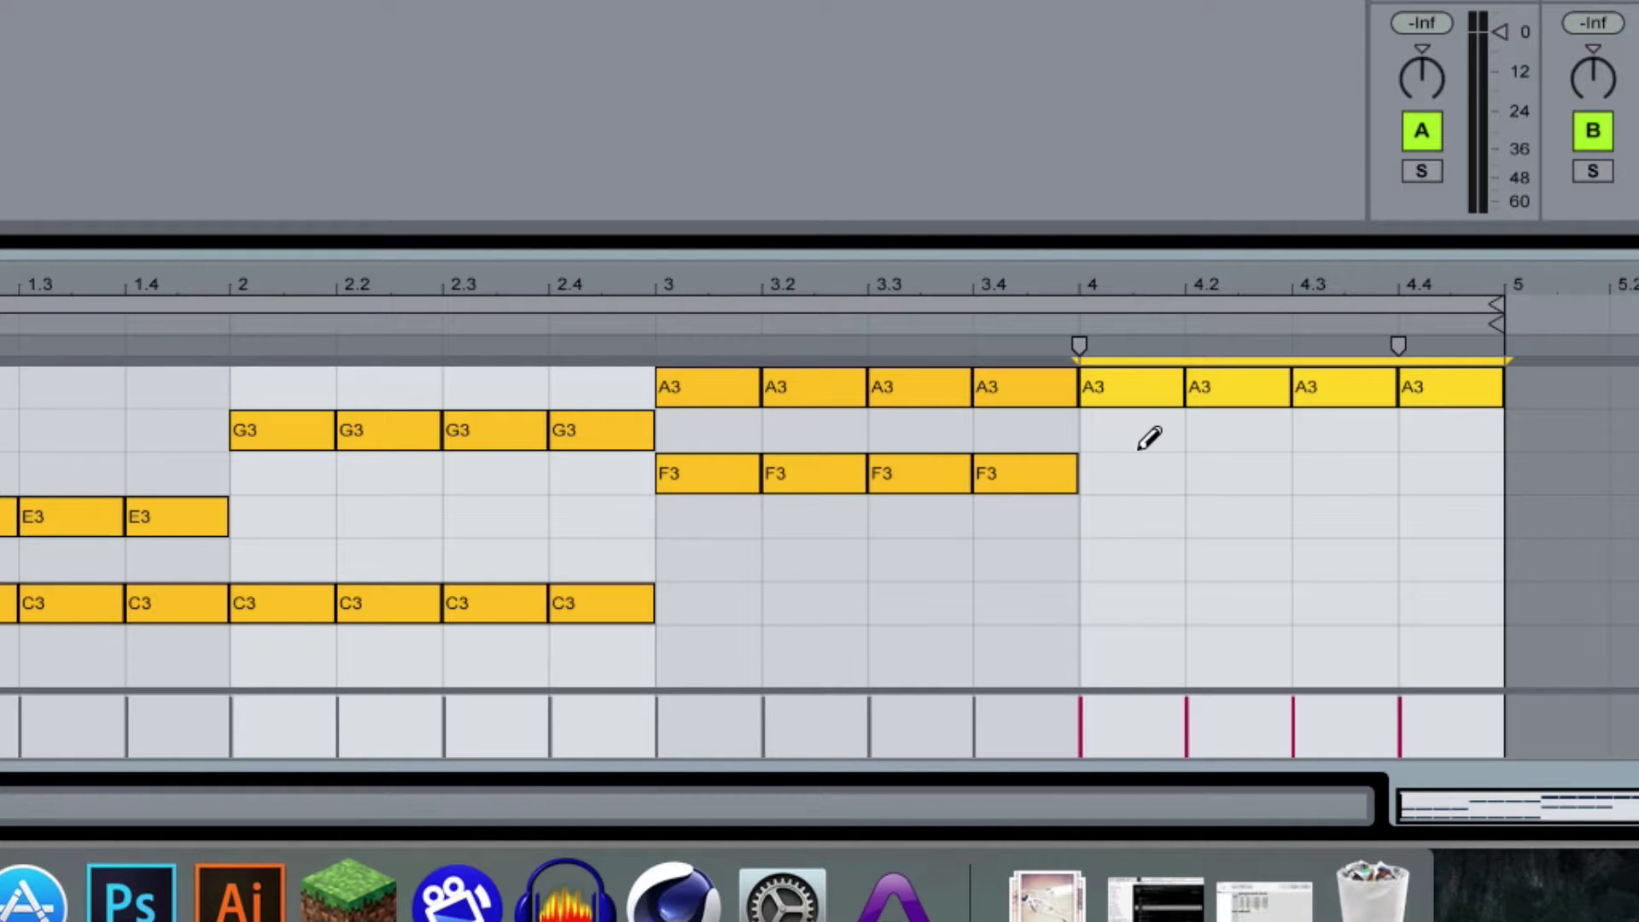
drag(1149, 426, 1426, 428)
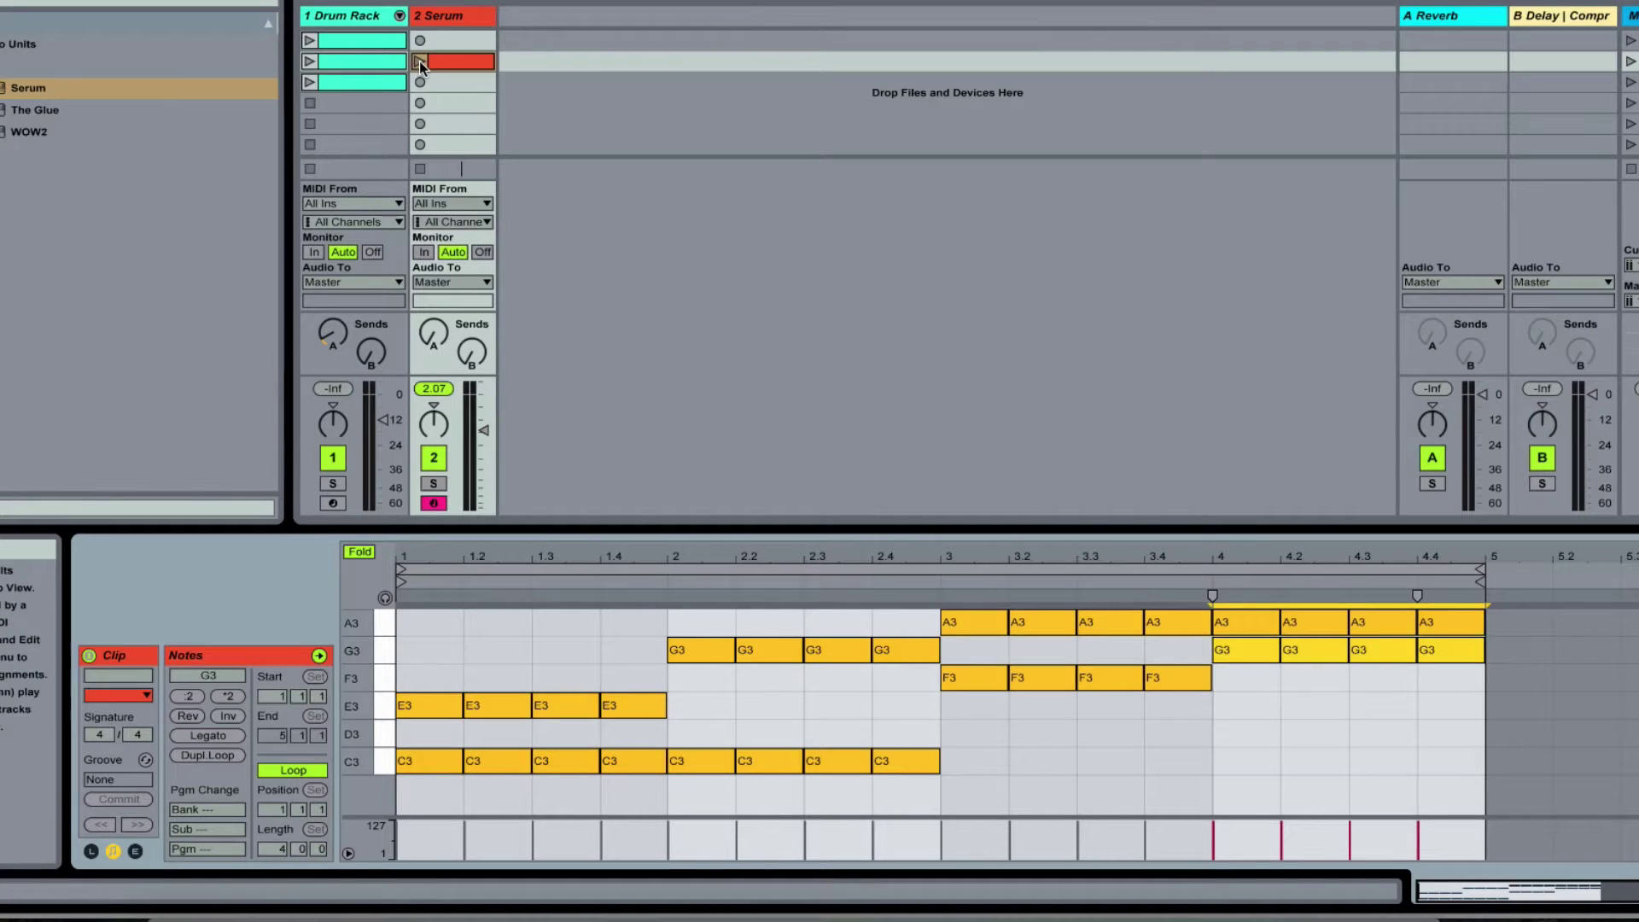
click(421, 62)
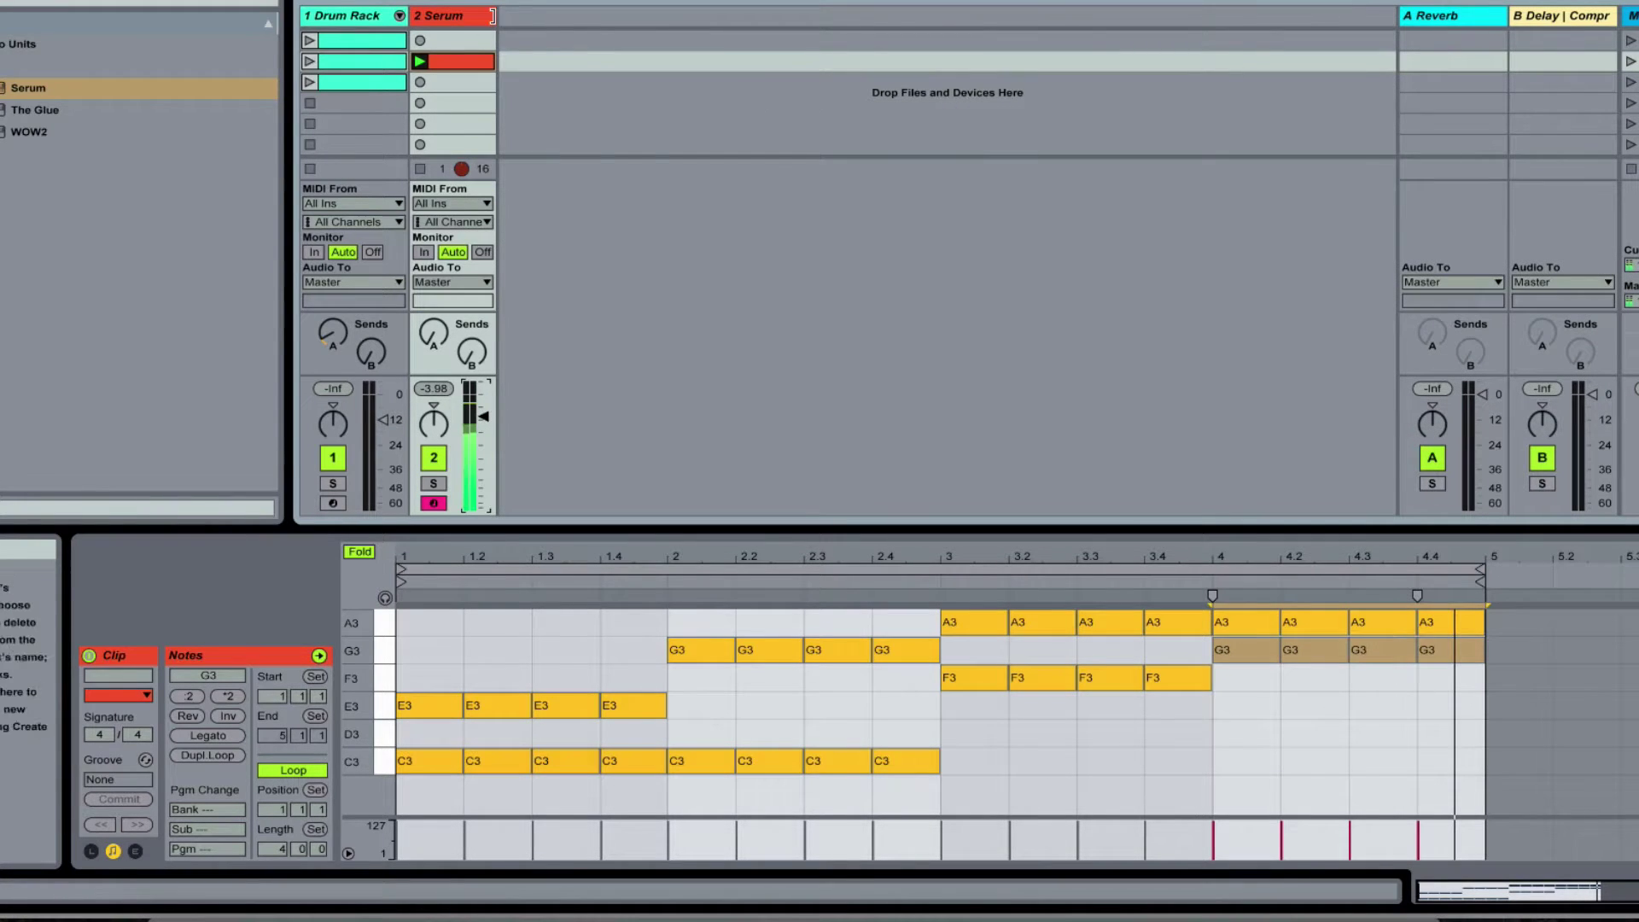
Add a Chord effect before Serum on track 2, with Shift 2 at +5 st and Shift 3 at +9 st.
click(459, 21)
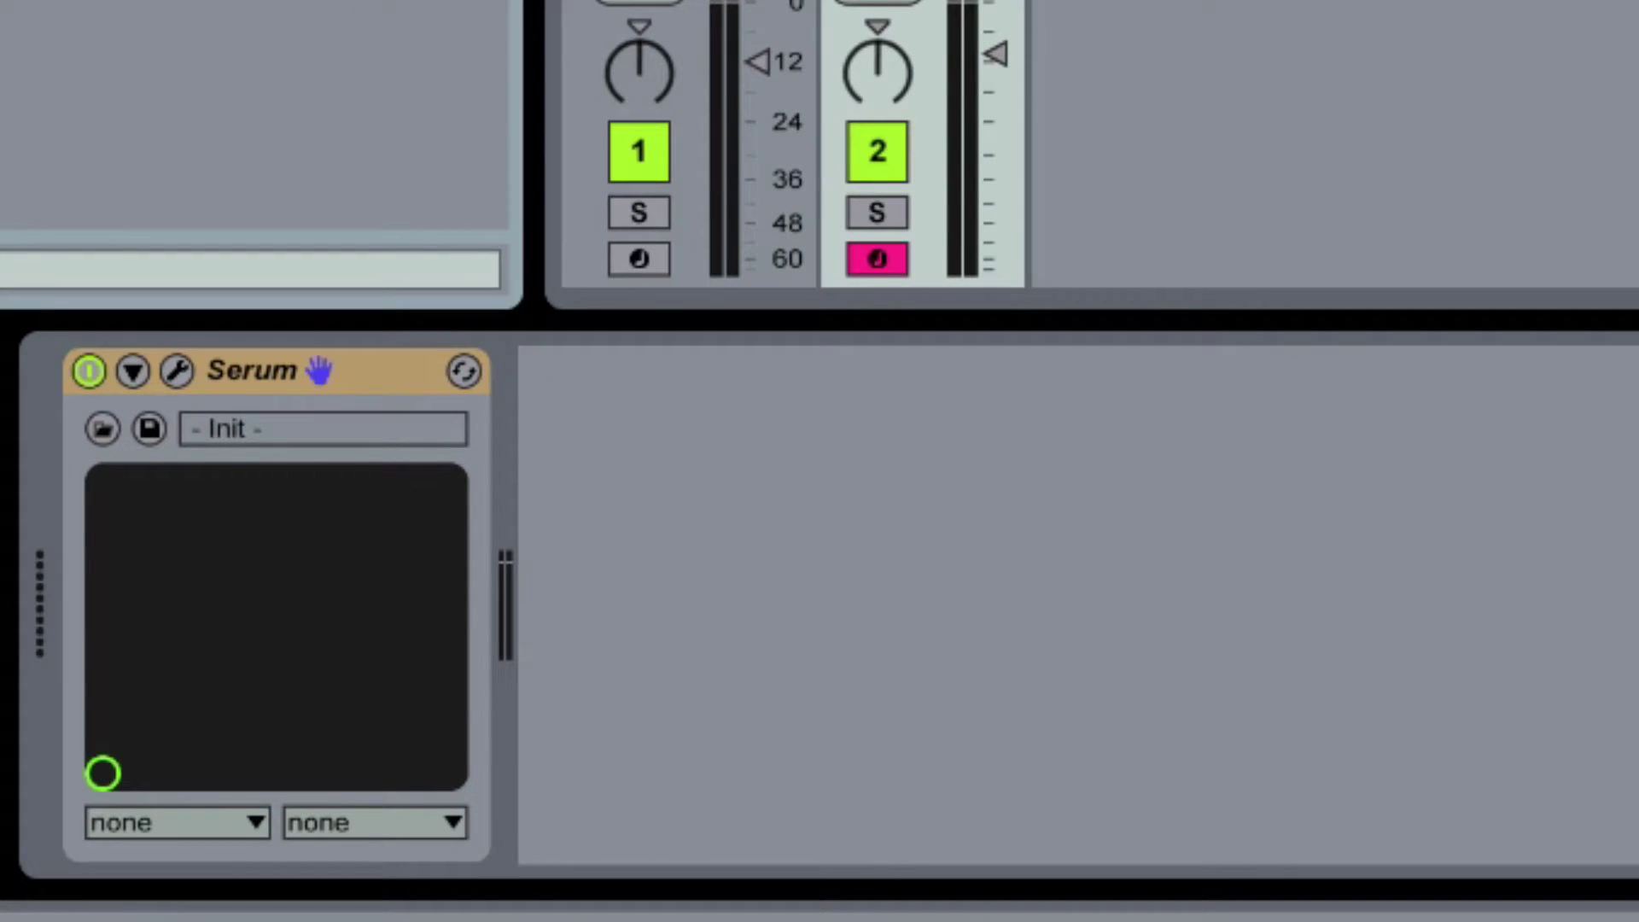
drag(100, 297, 228, 402)
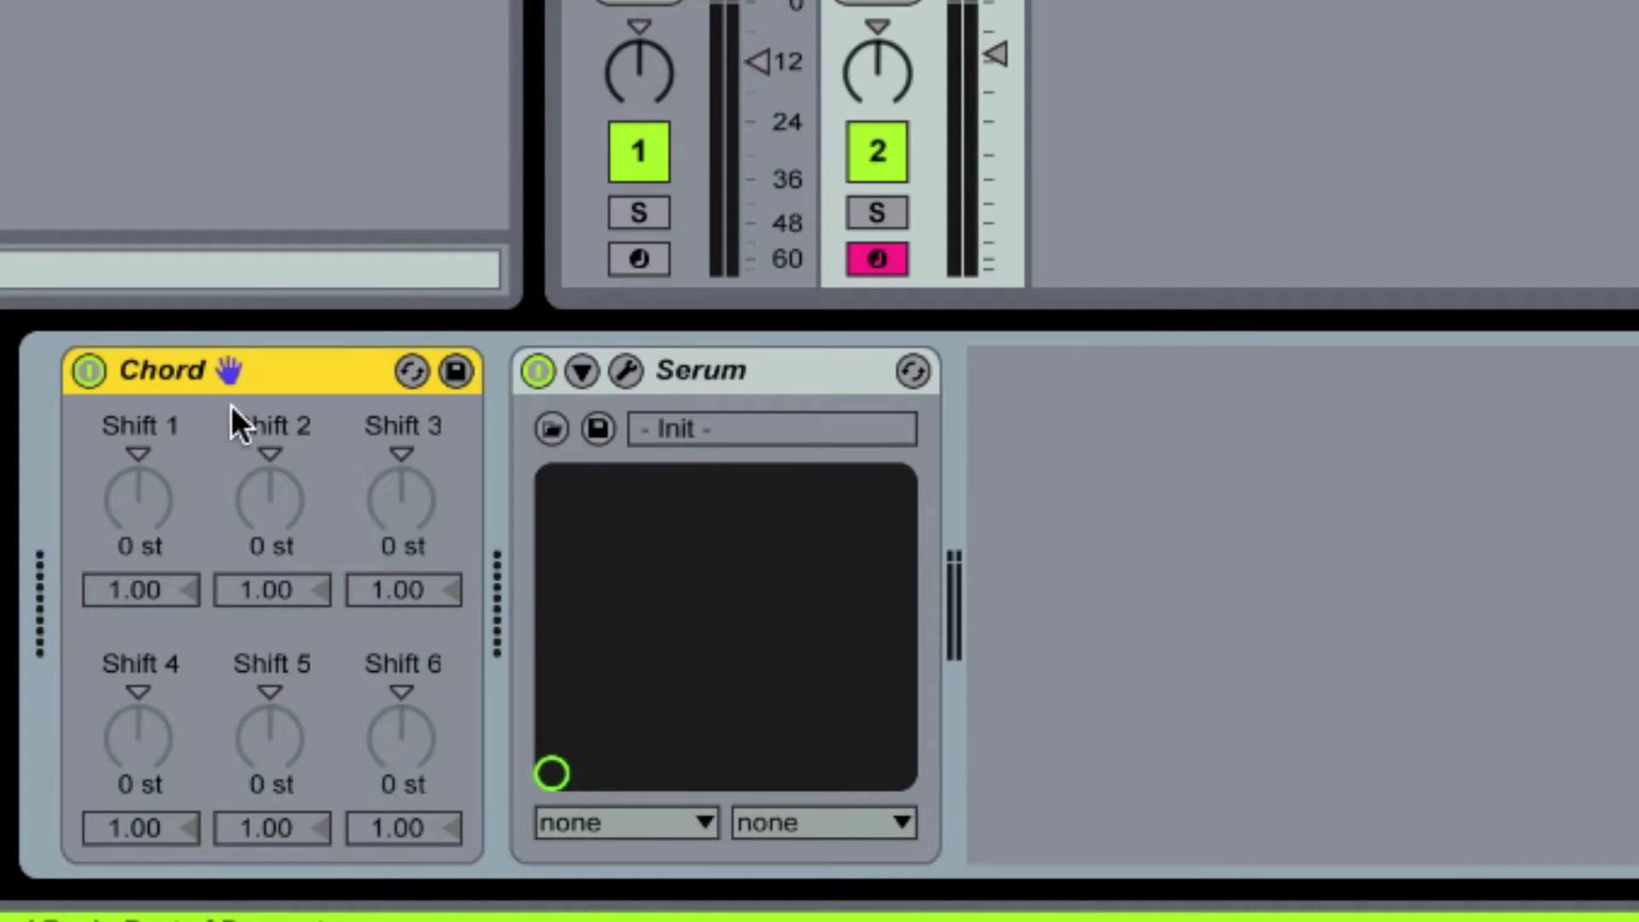
drag(253, 512, 253, 495)
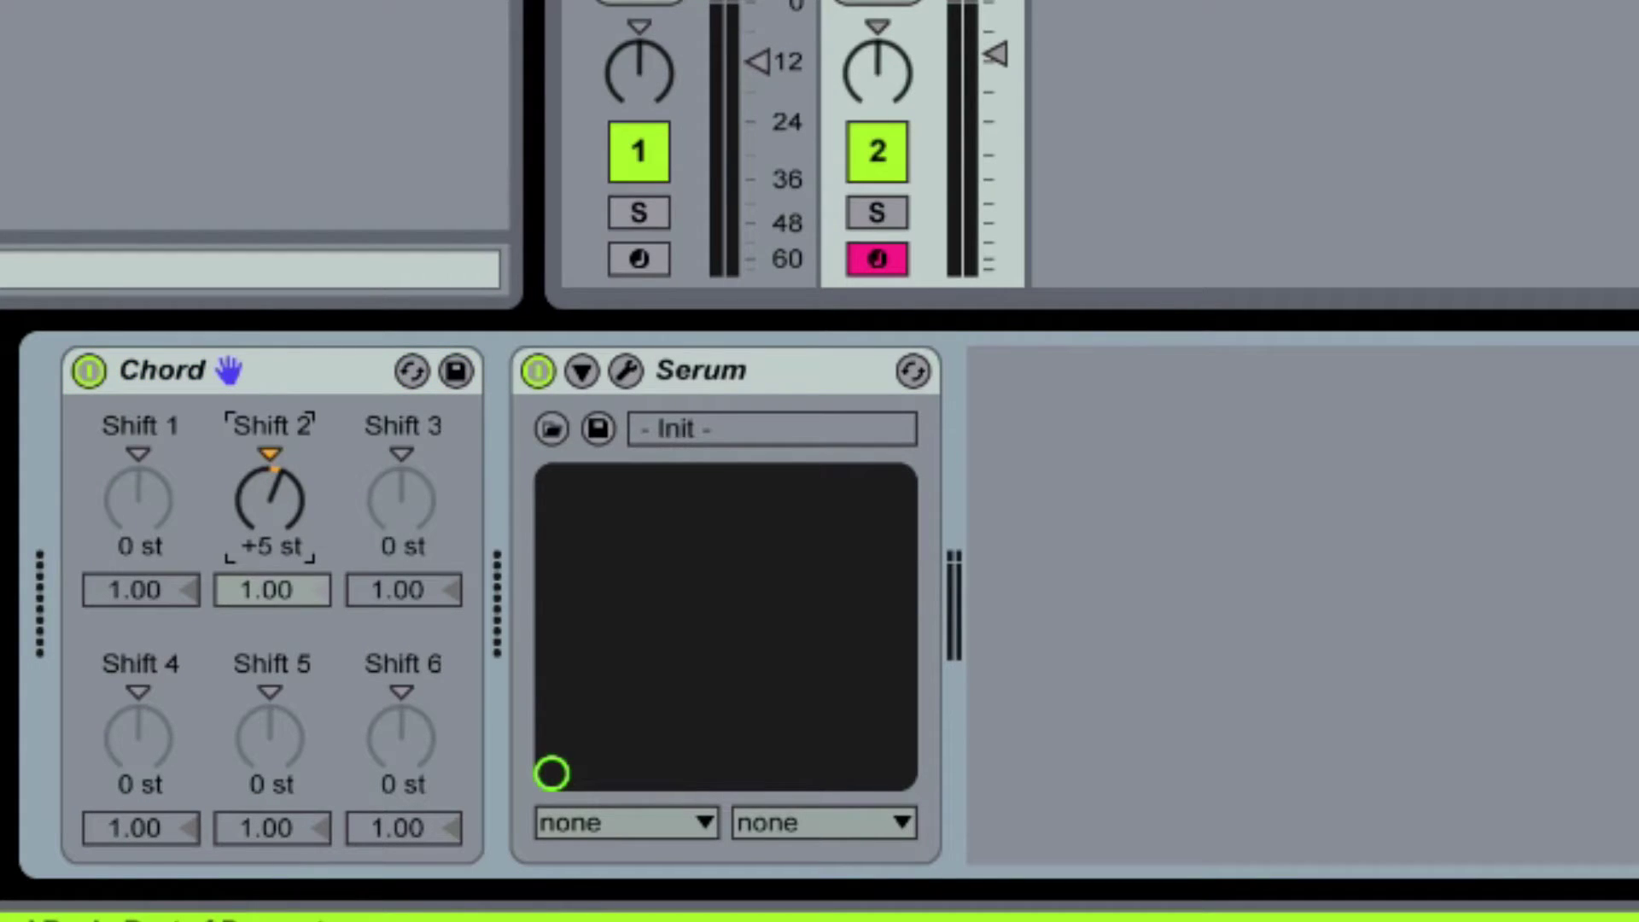
drag(420, 485, 420, 460)
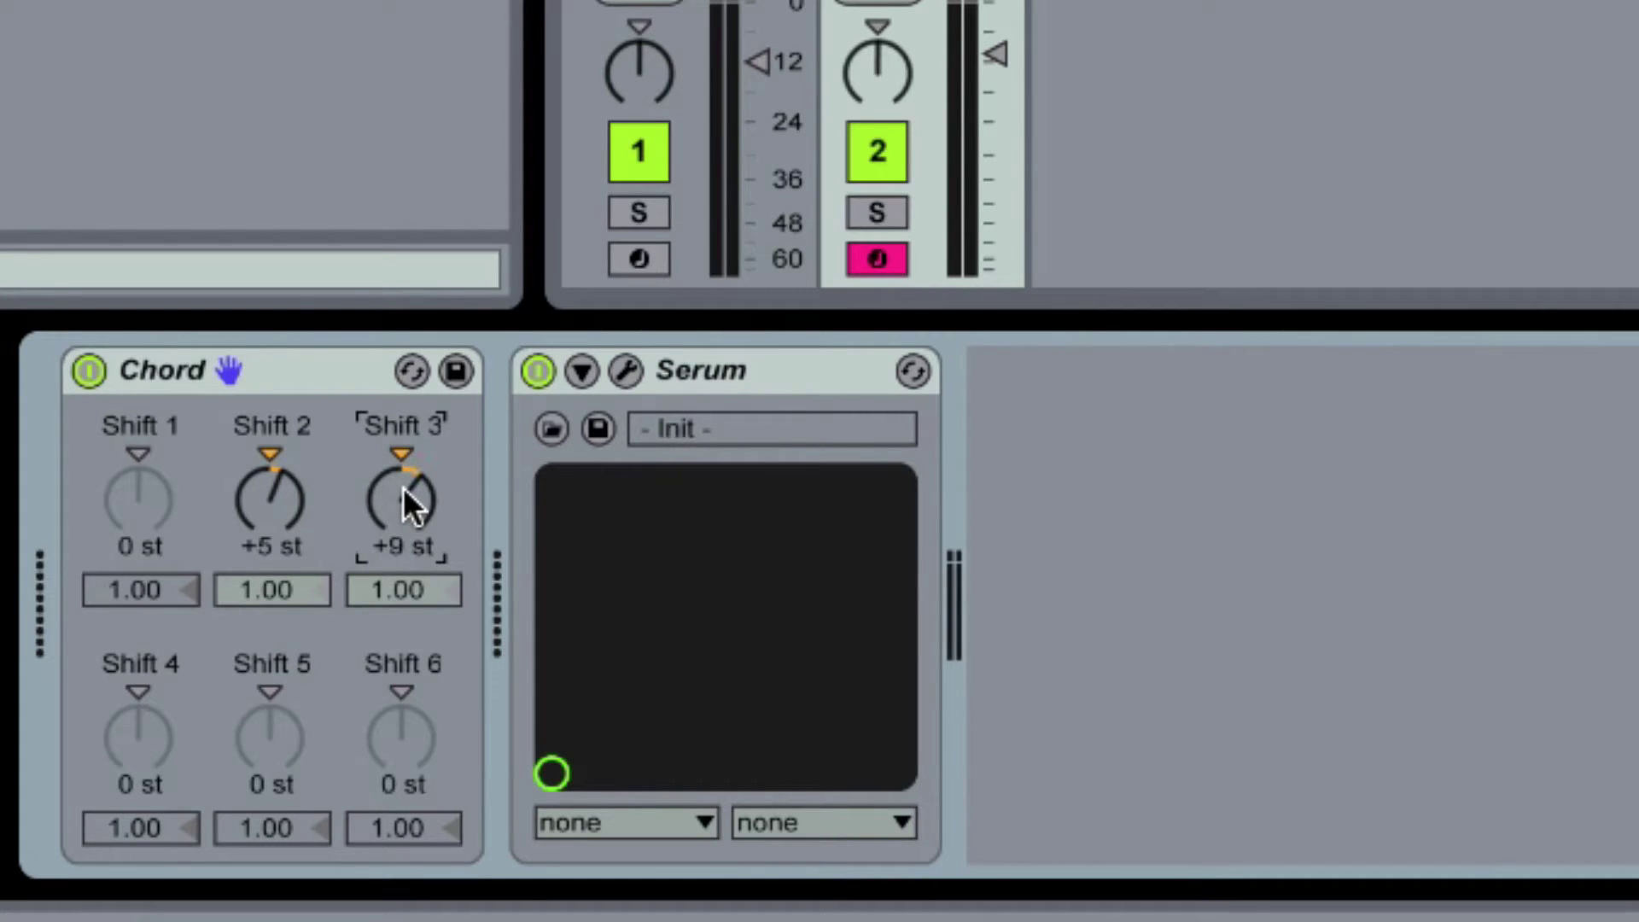
Insert an Arpeggiator between Chord and Serum and set its style to Up & Down.
drag(432, 146, 480, 465)
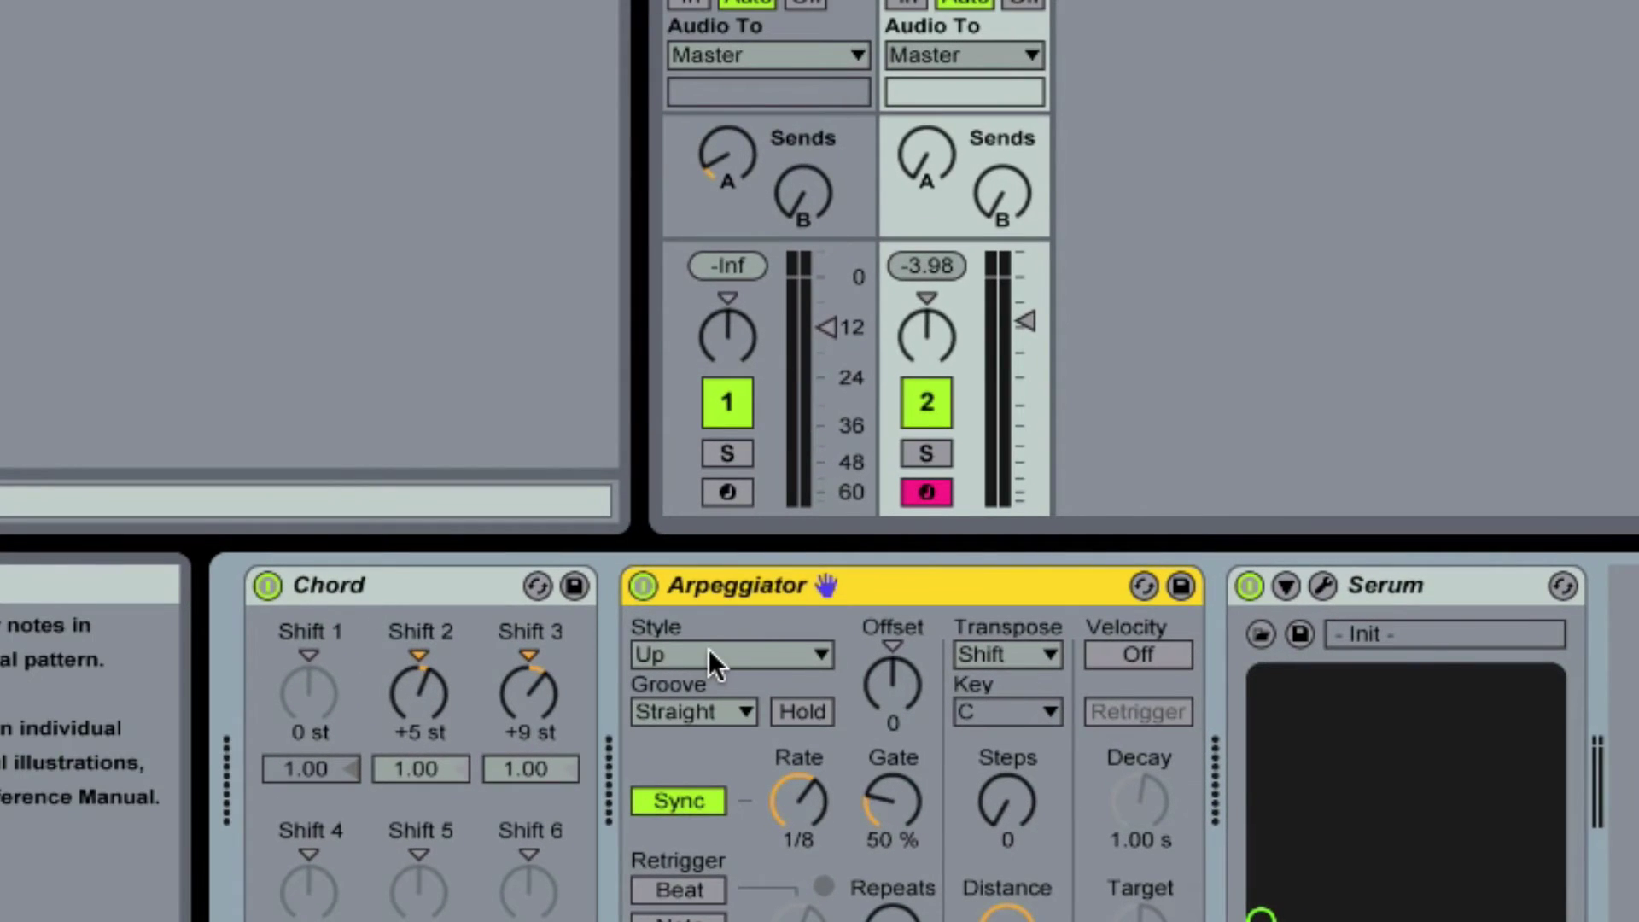
click(710, 655)
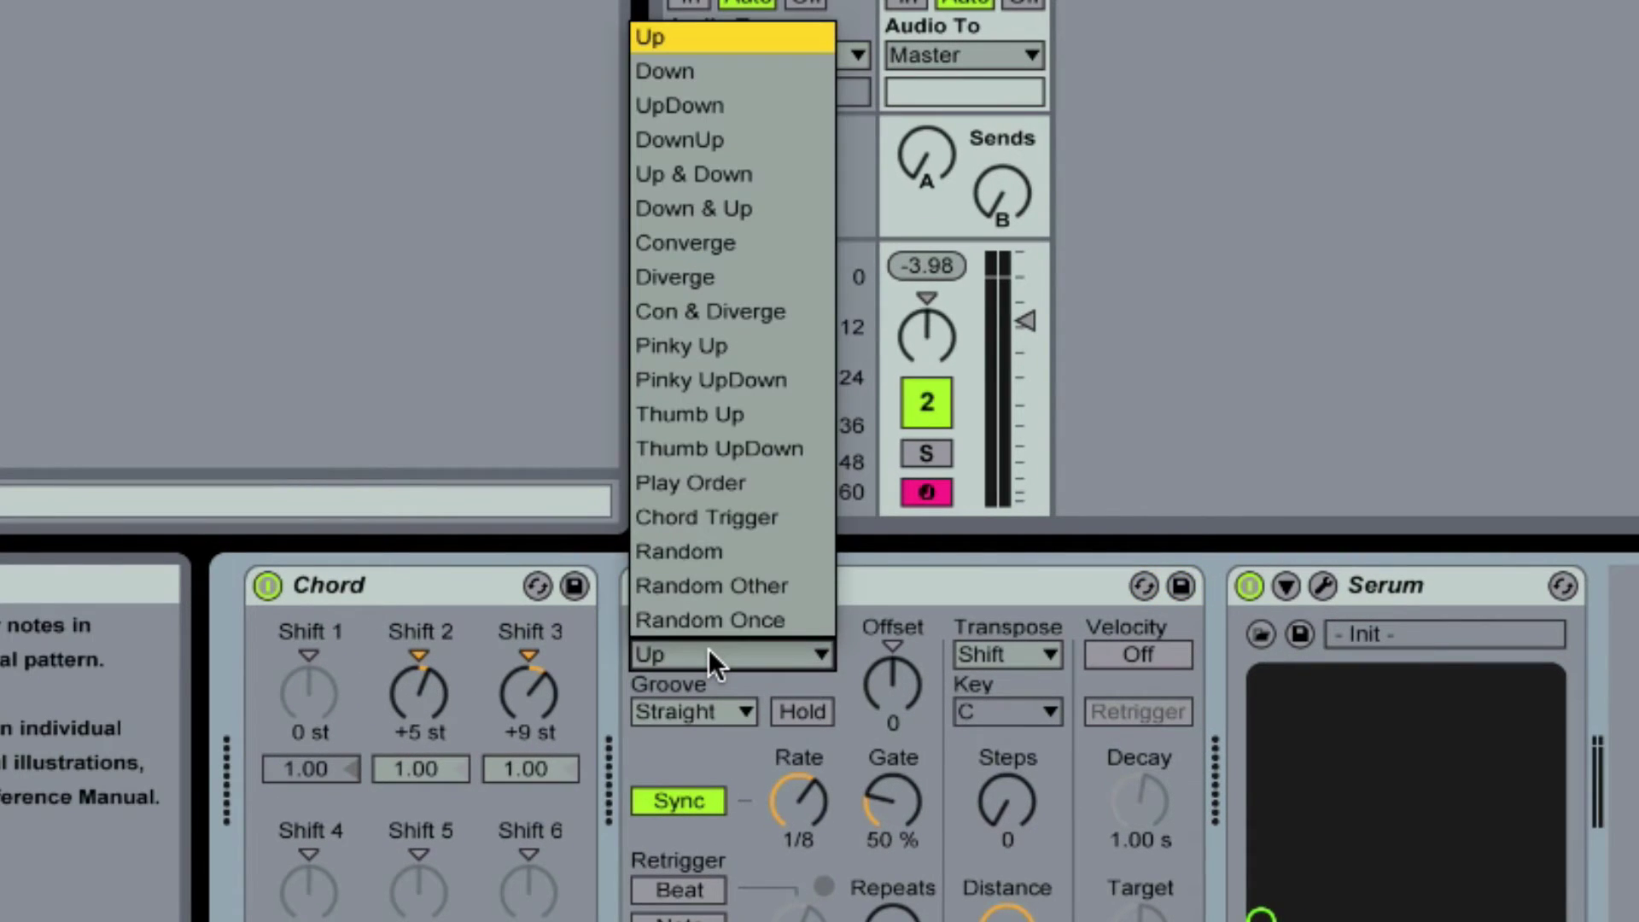
click(790, 179)
Set the Arpeggiator's gate to 100 %, rate to 1/16 and steps to 2.
drag(930, 797, 930, 734)
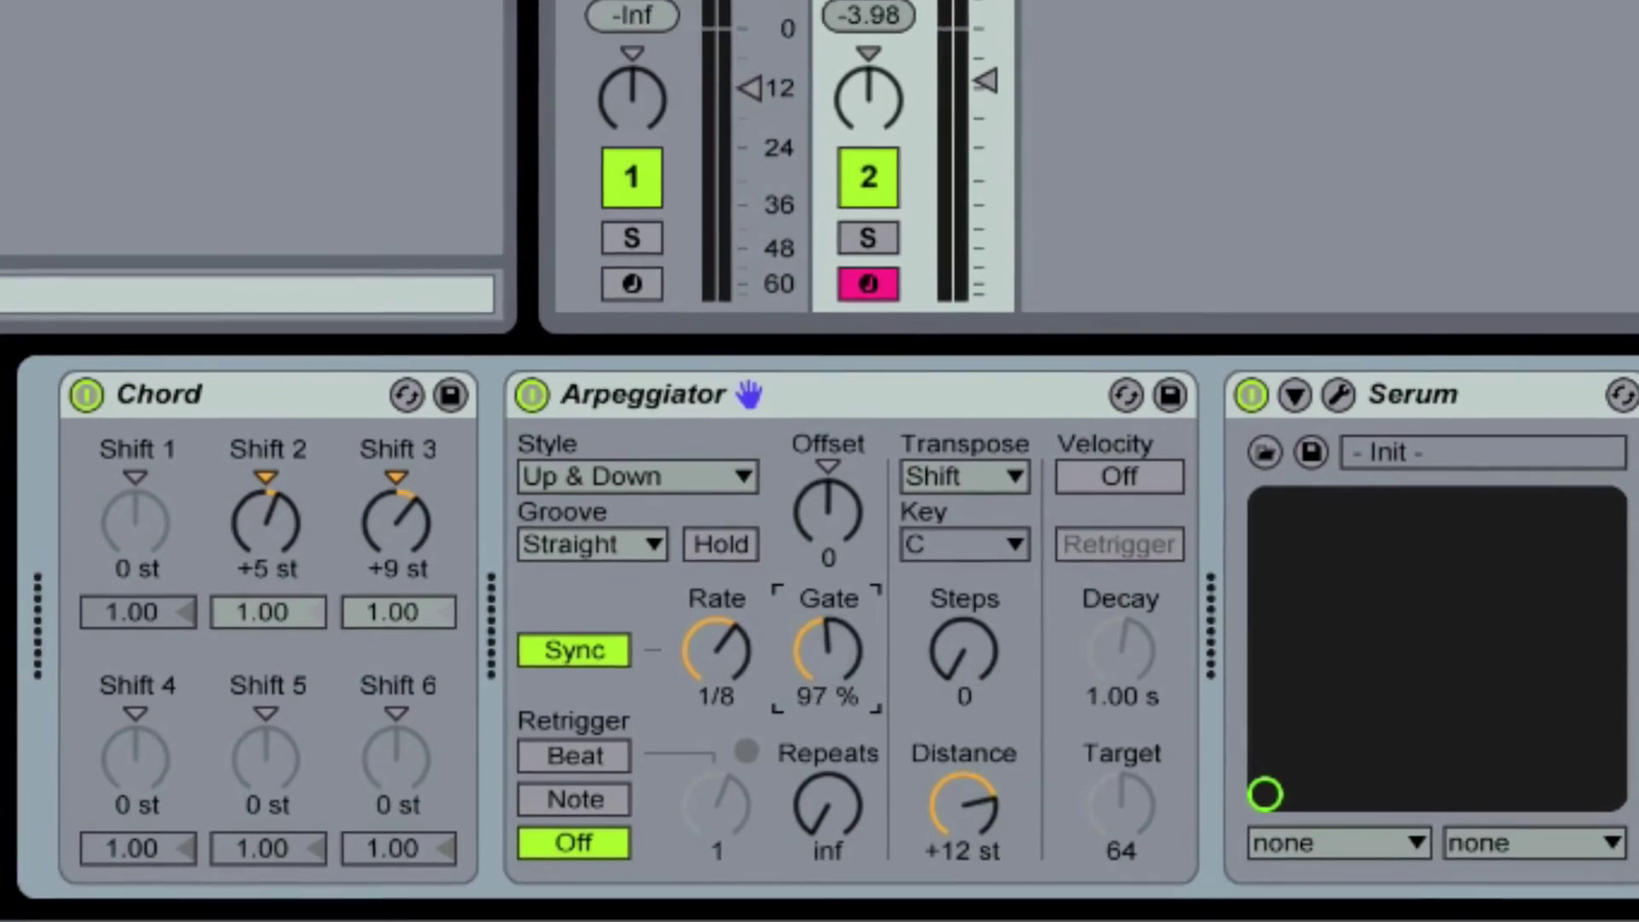
drag(809, 606, 810, 602)
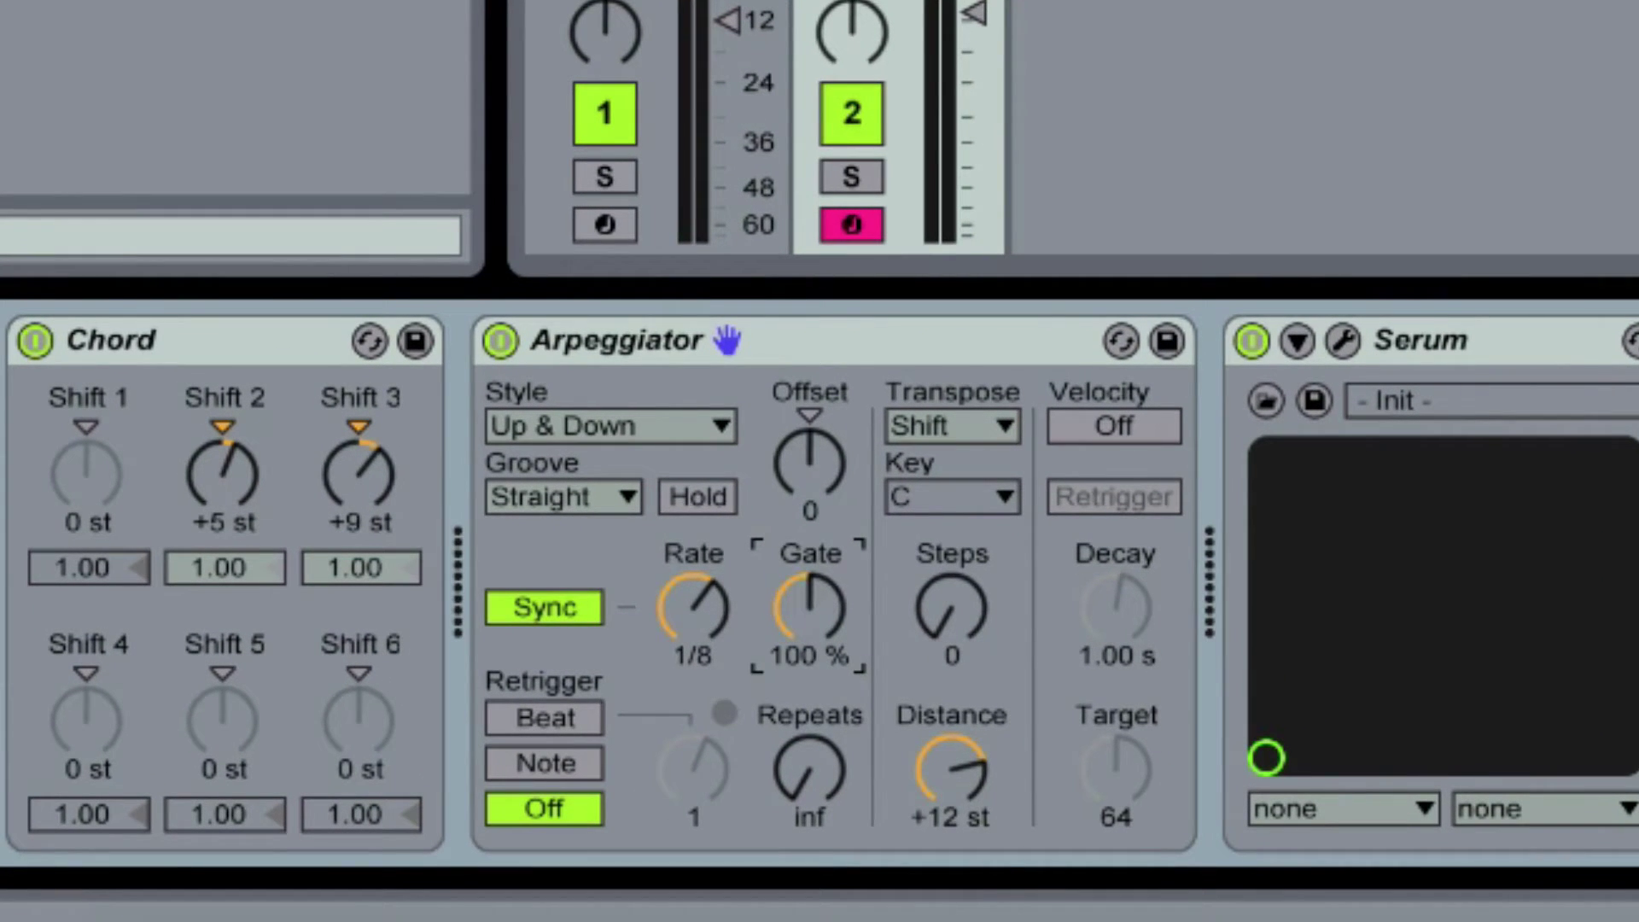
drag(686, 602, 686, 628)
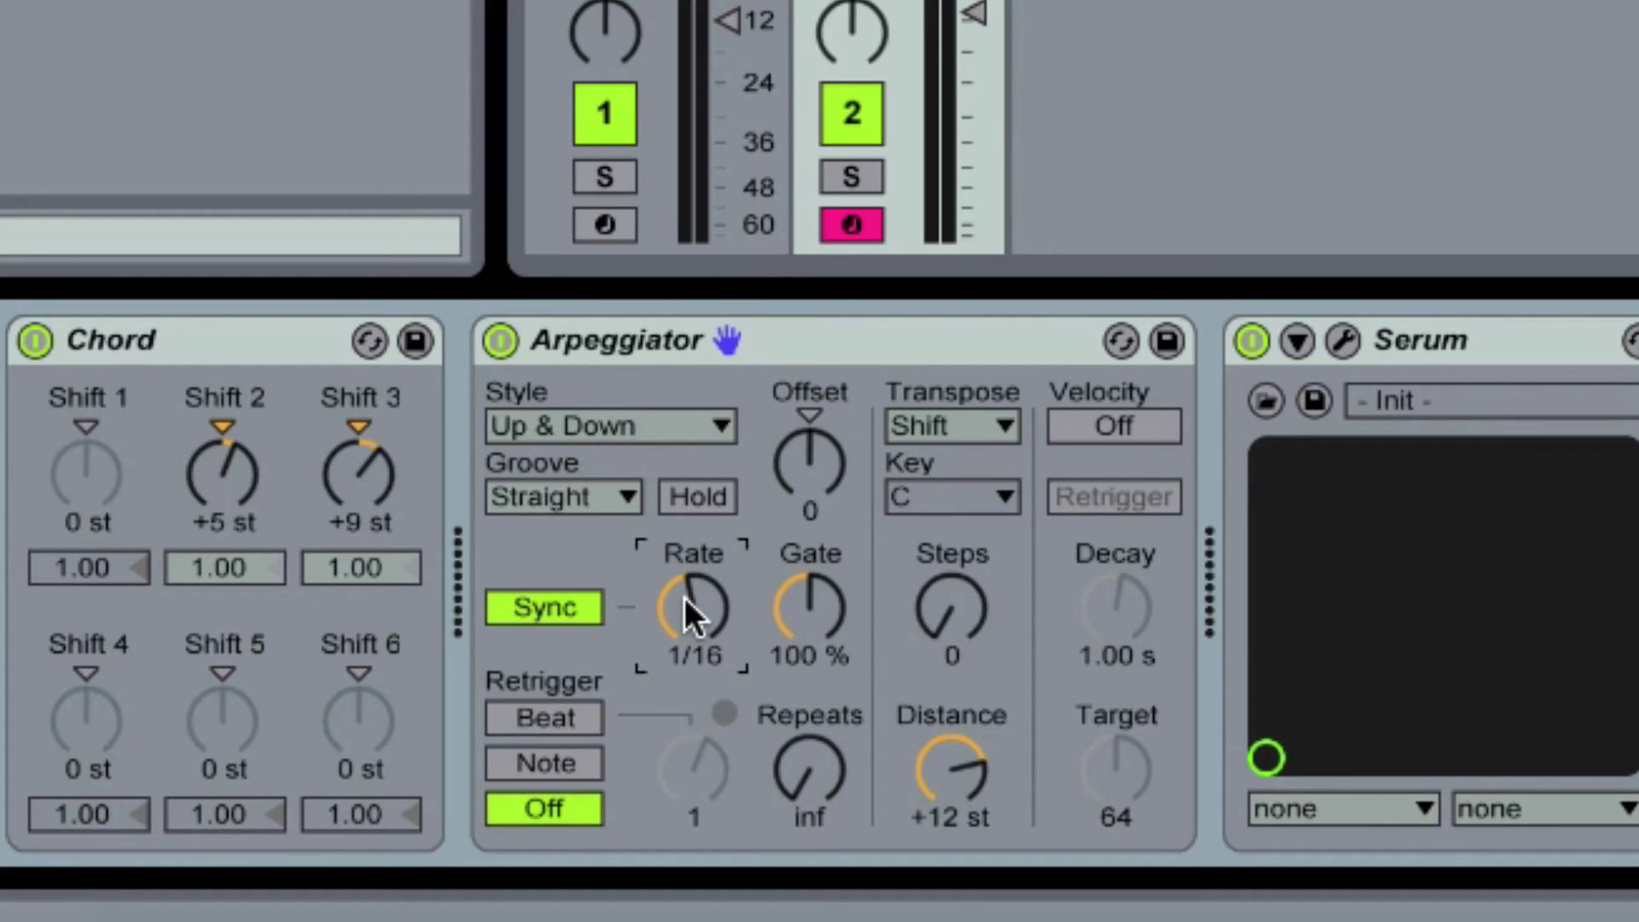
drag(920, 576, 920, 553)
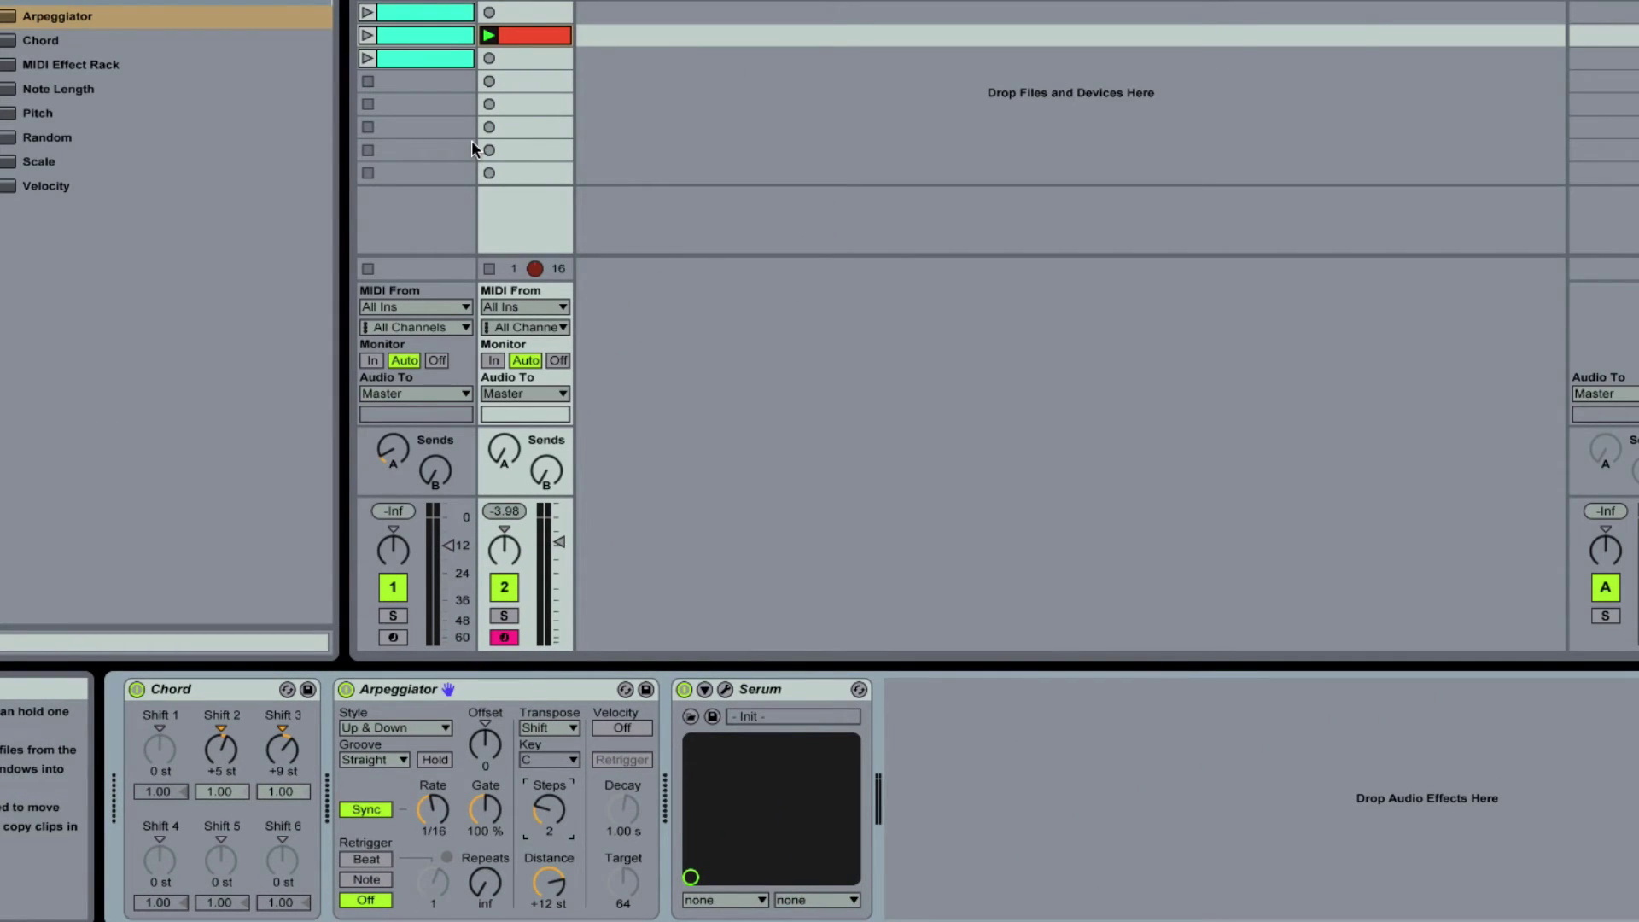
Launch the second Drum Rack clip alongside the pattern and shorten Serum's Env 1 release to 792 ms.
click(368, 34)
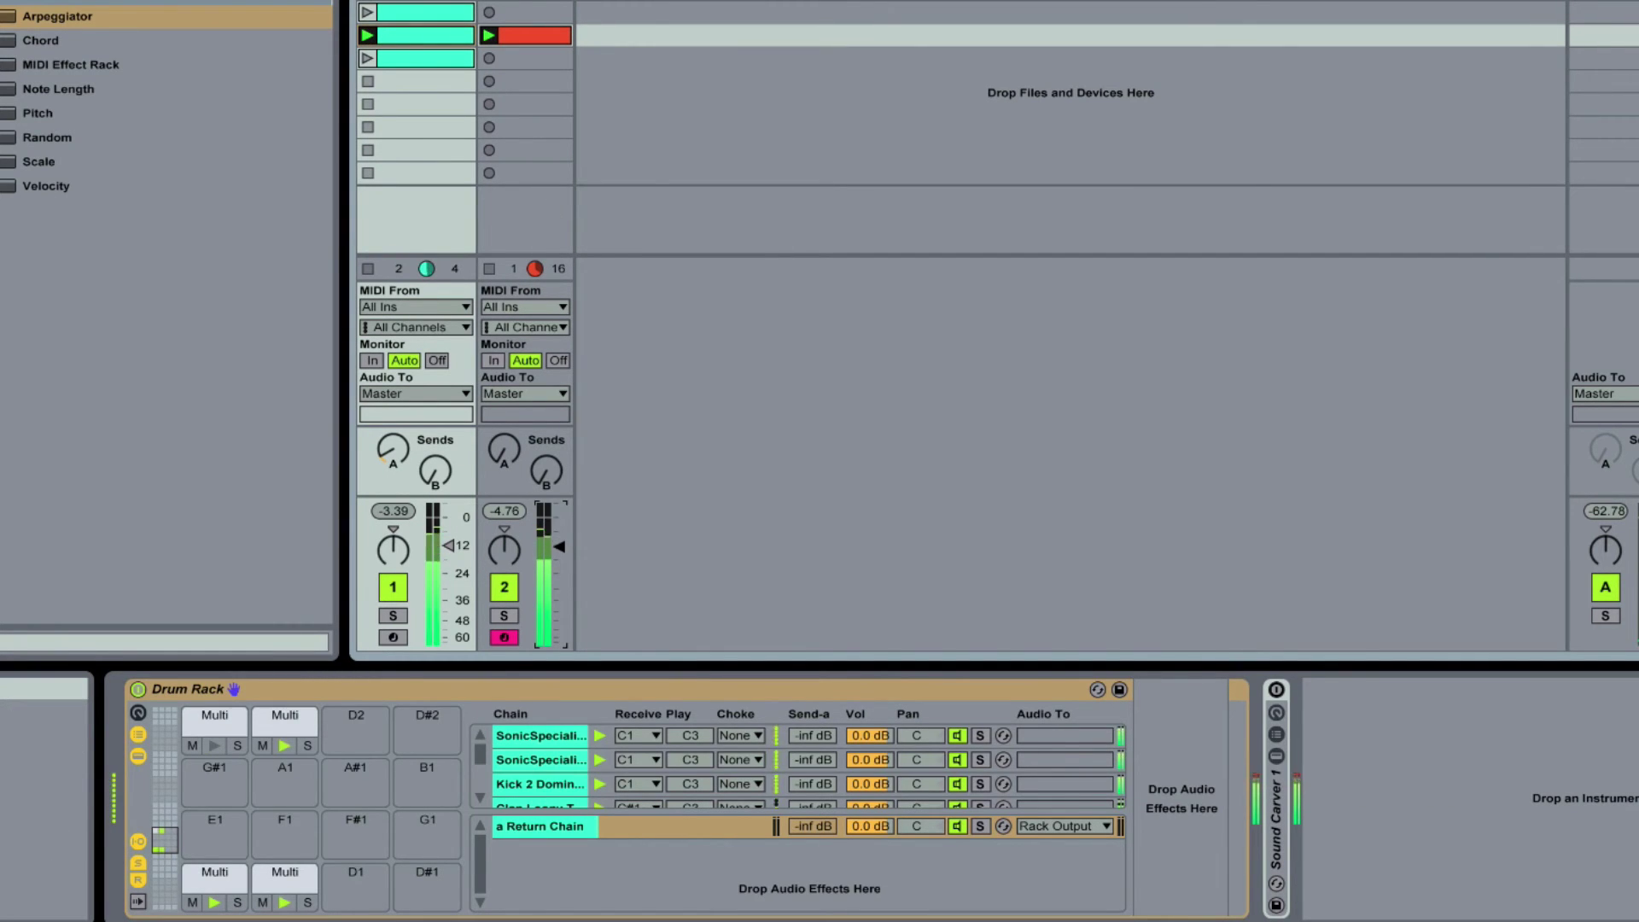
click(558, 517)
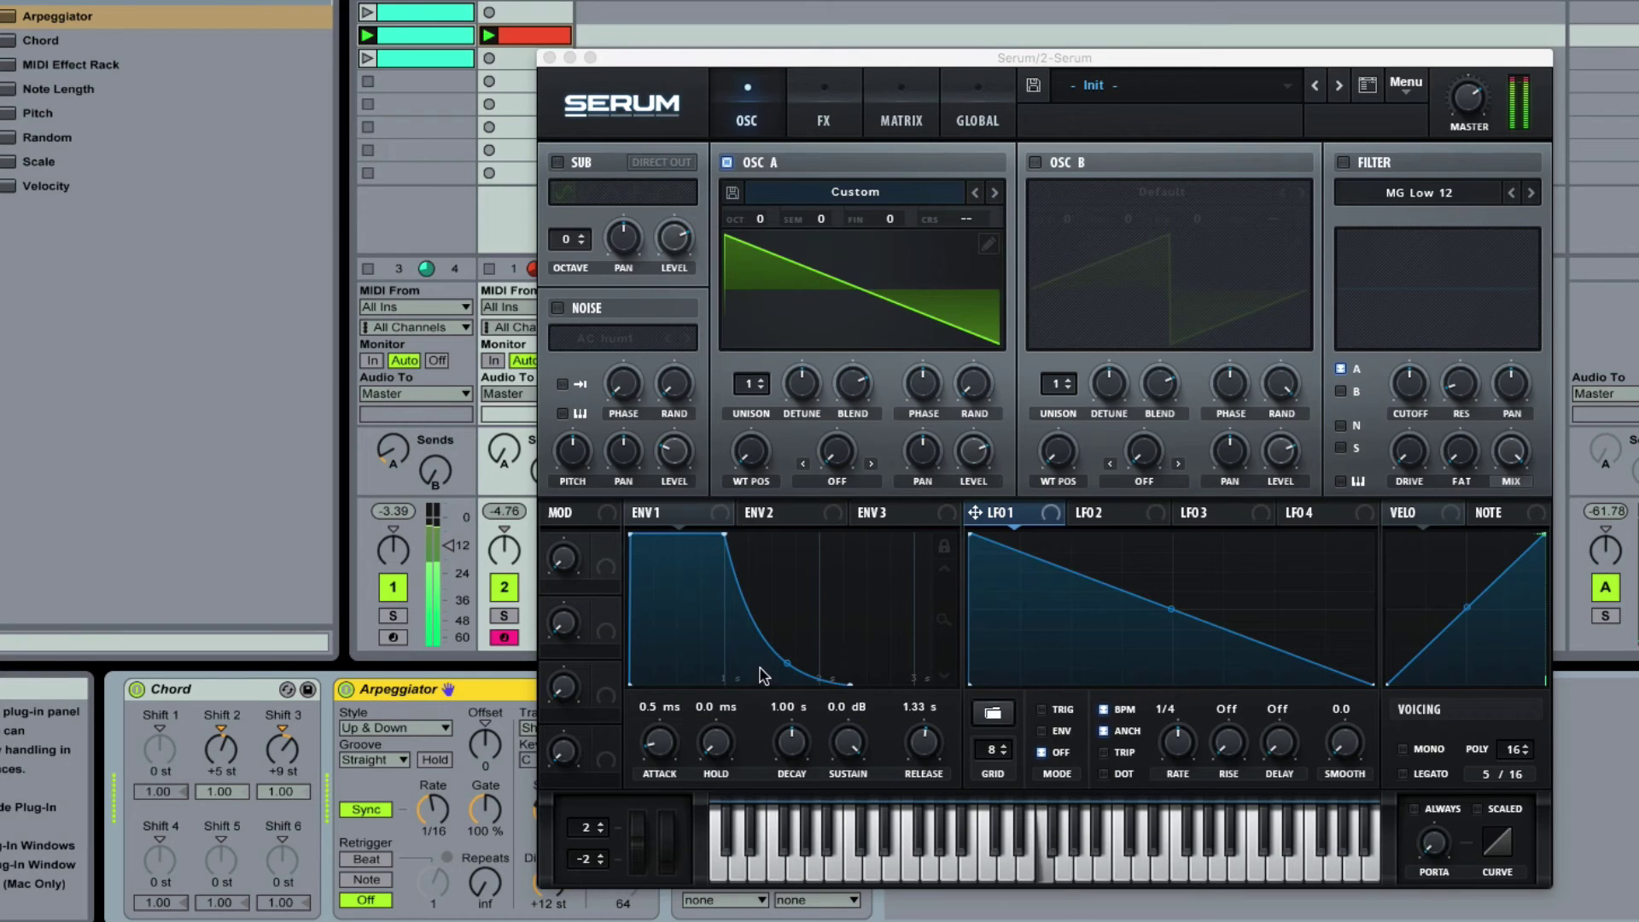
click(724, 689)
drag(922, 742, 922, 768)
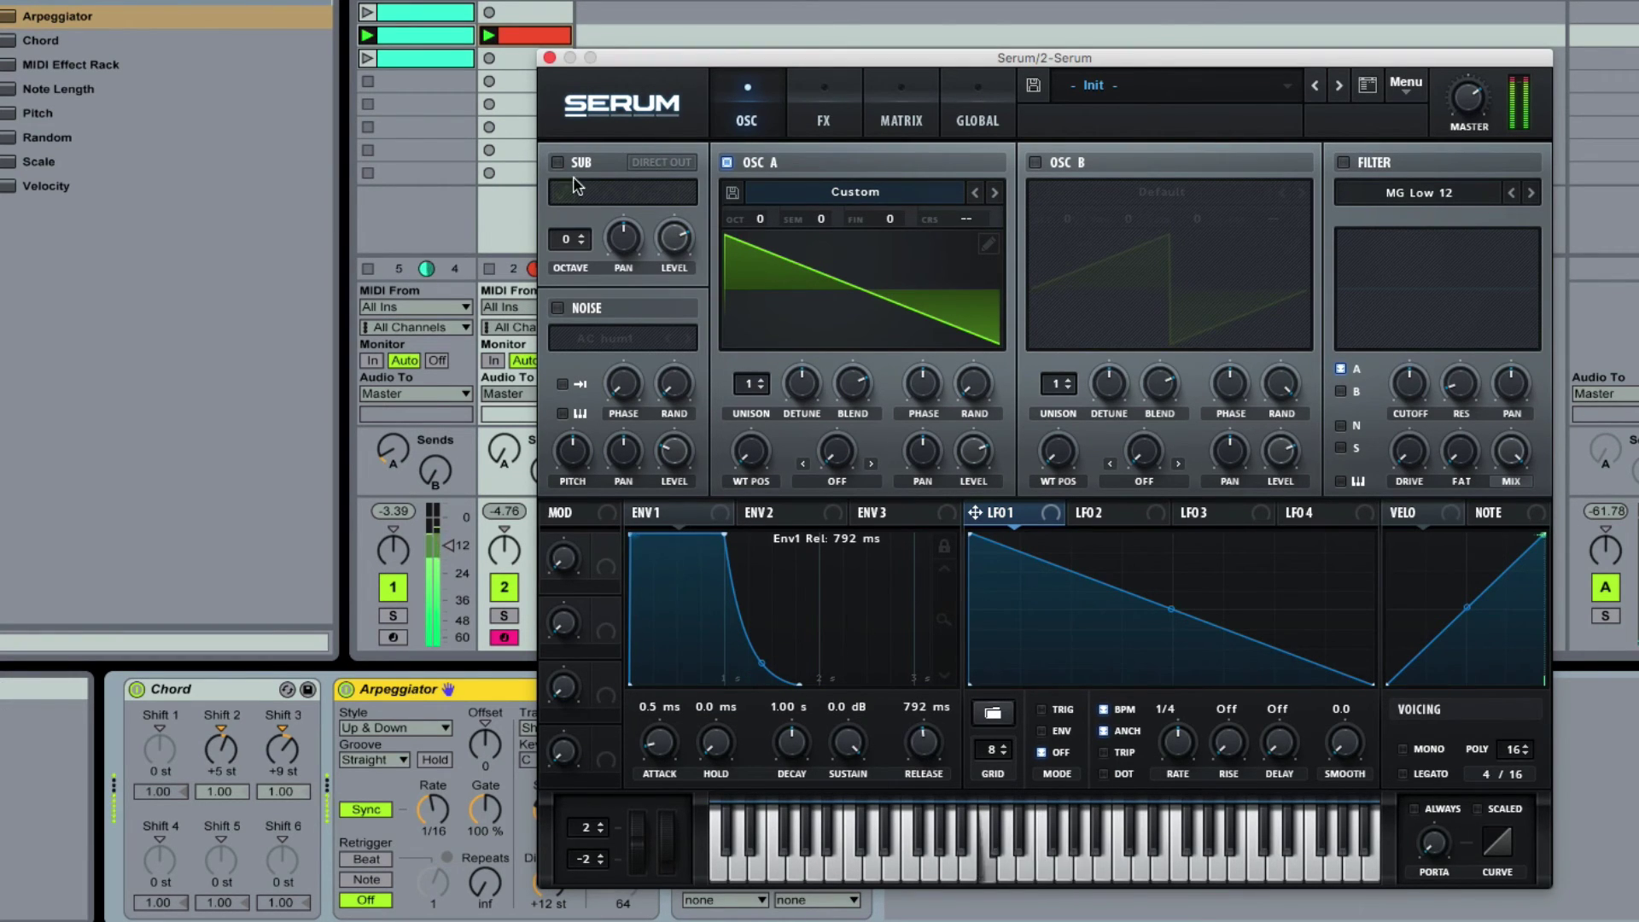
click(548, 58)
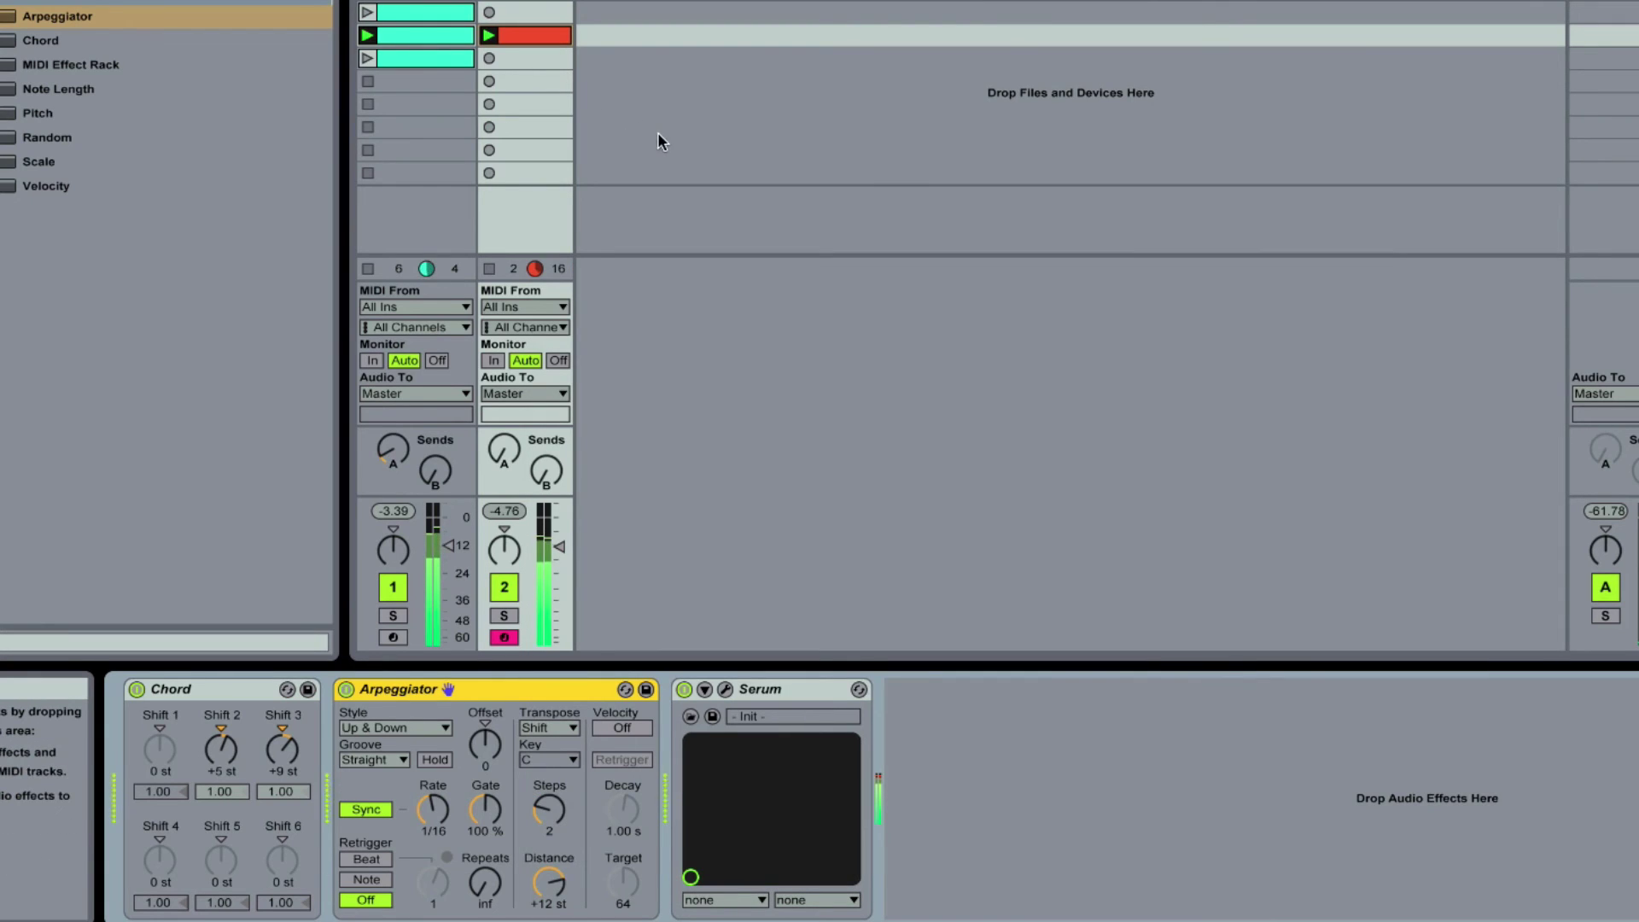
Raise the volumes of tracks 1 and 2 slightly and turn up sends A and B on the Serum track.
click(449, 545)
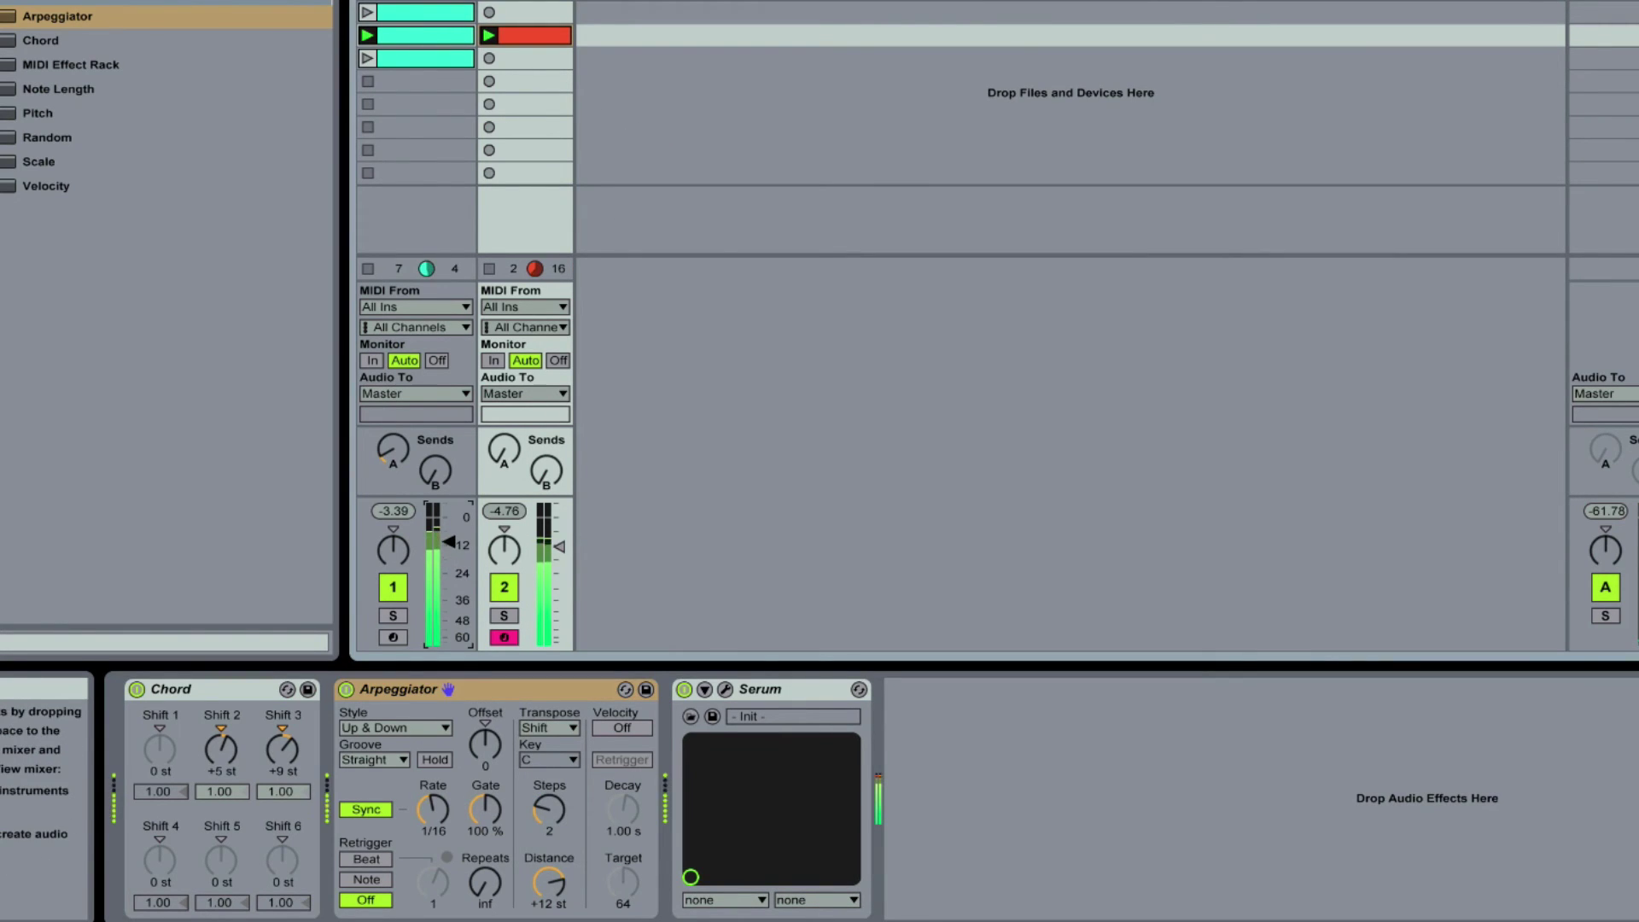
click(550, 466)
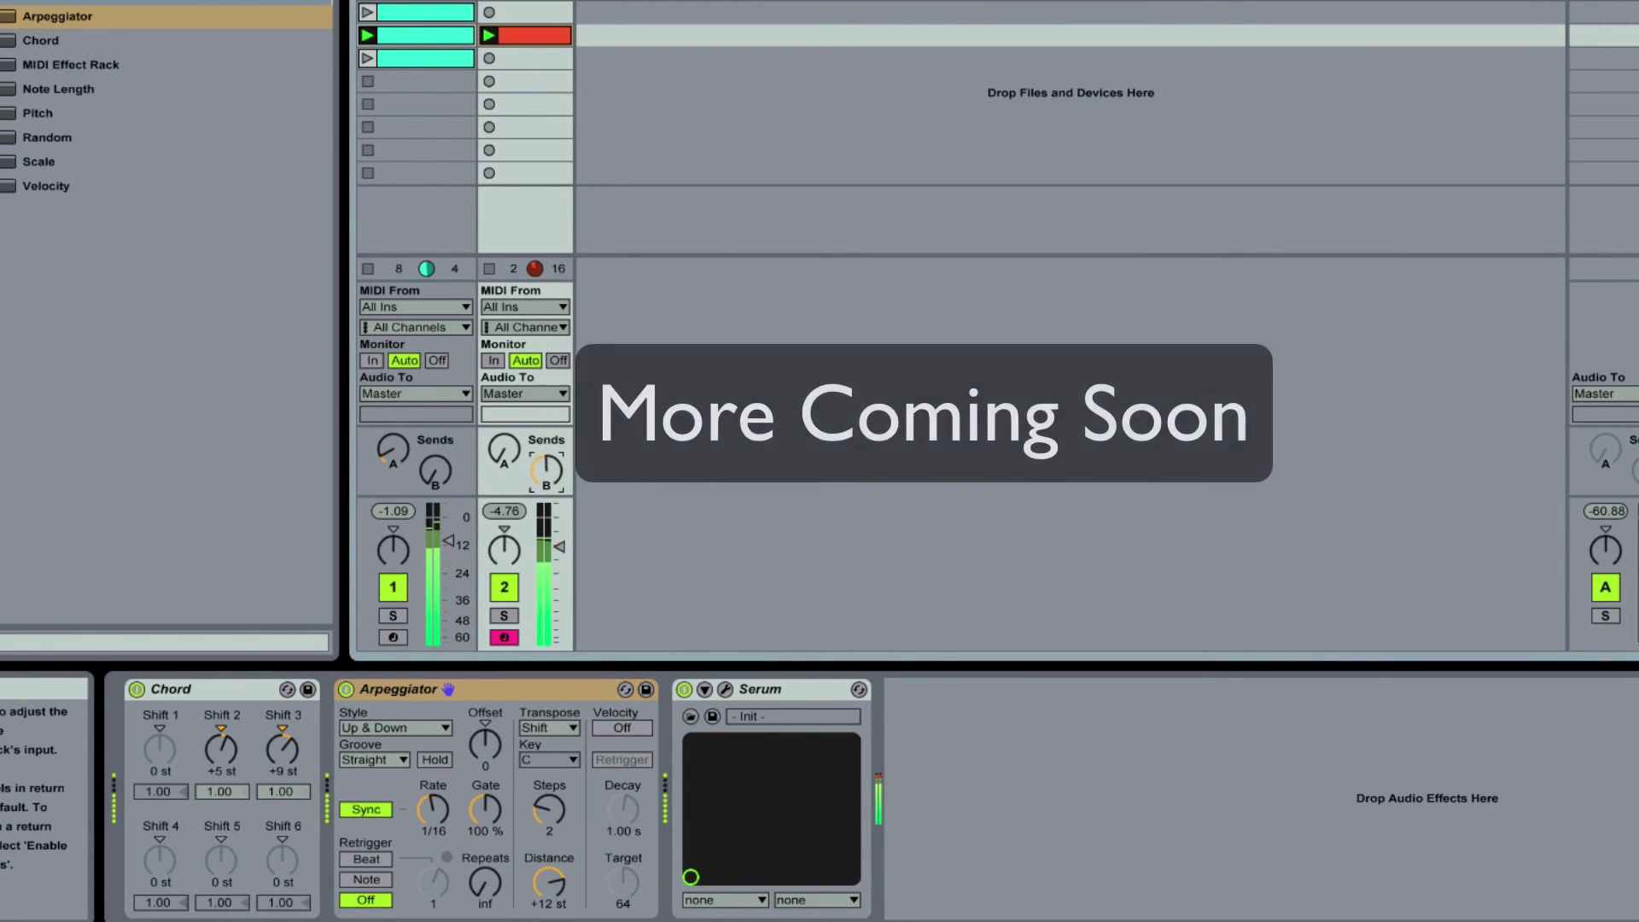
click(503, 450)
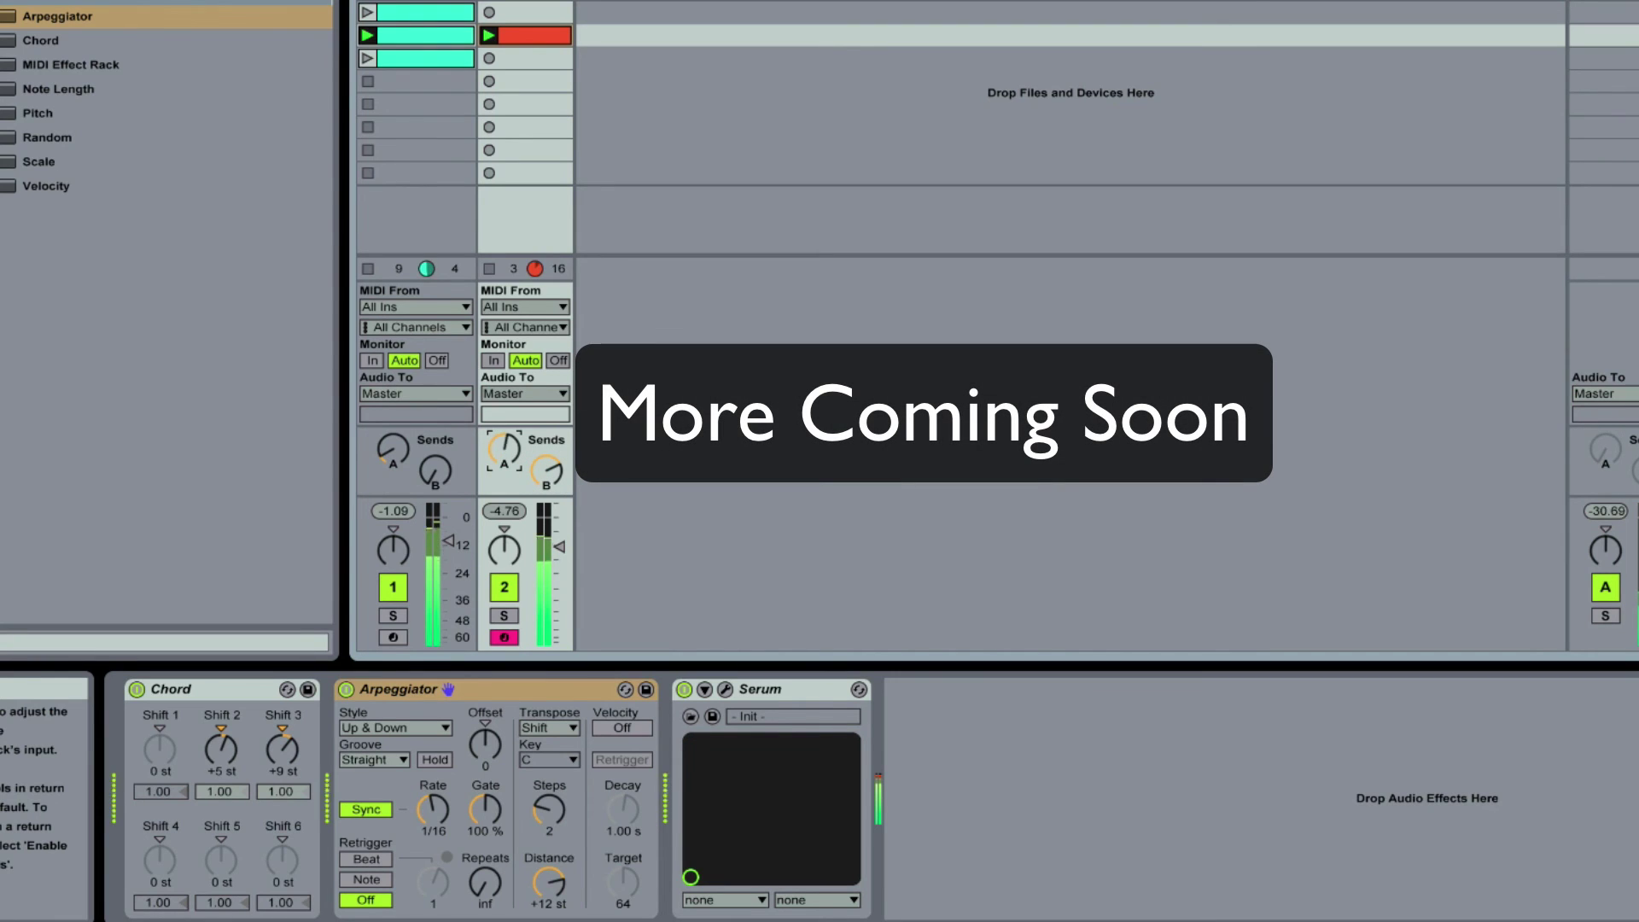
click(558, 475)
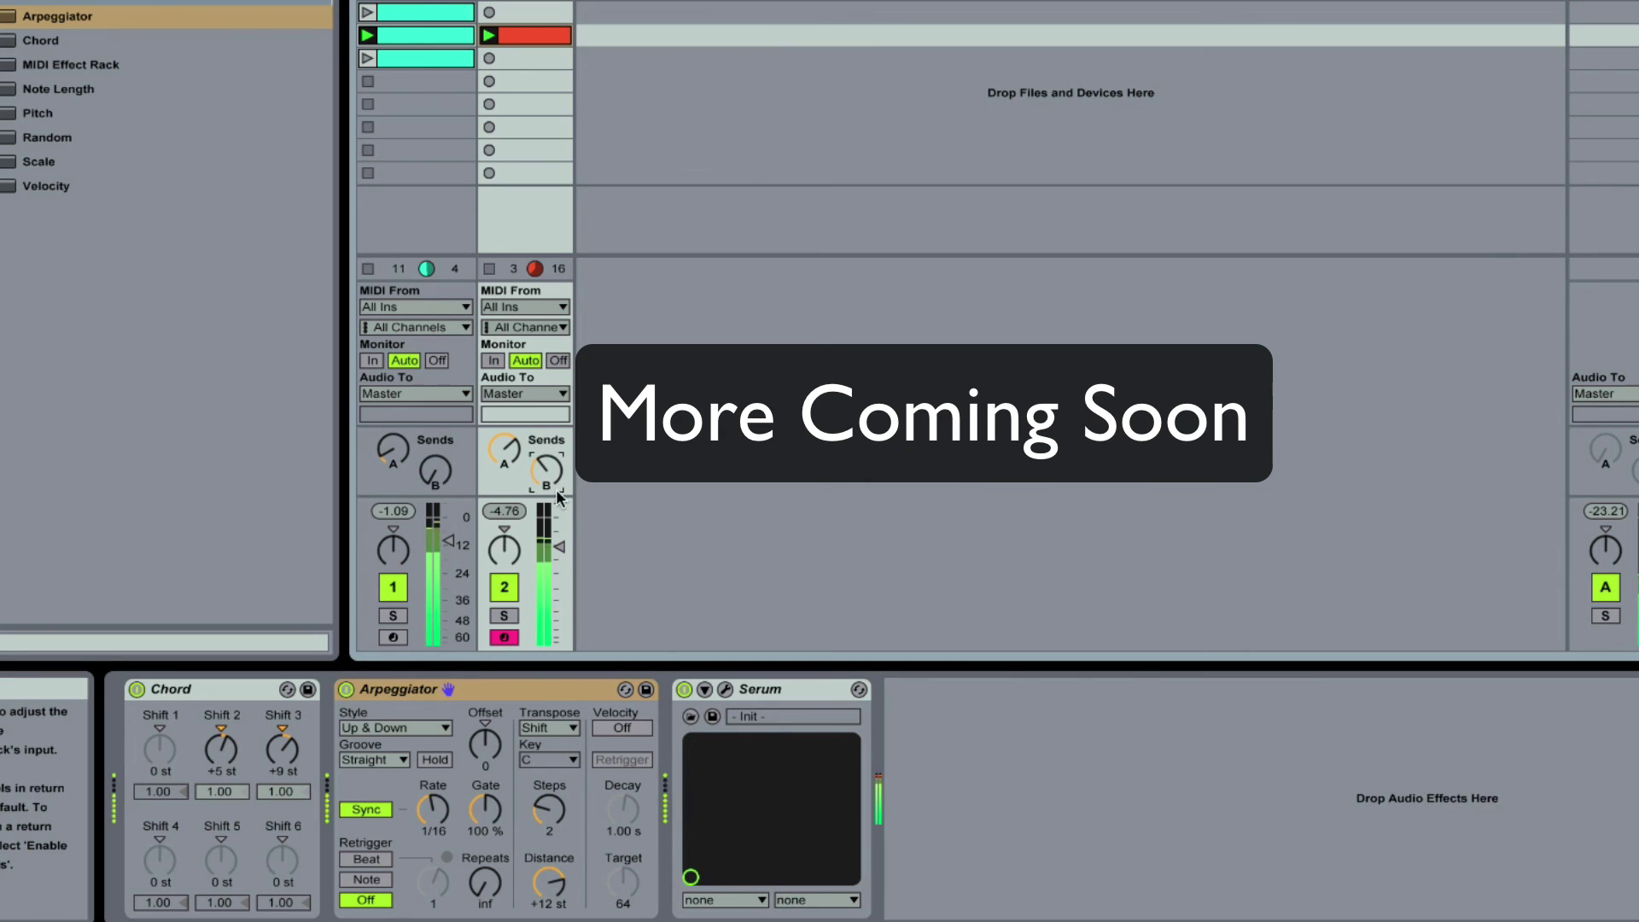
drag(560, 546, 560, 533)
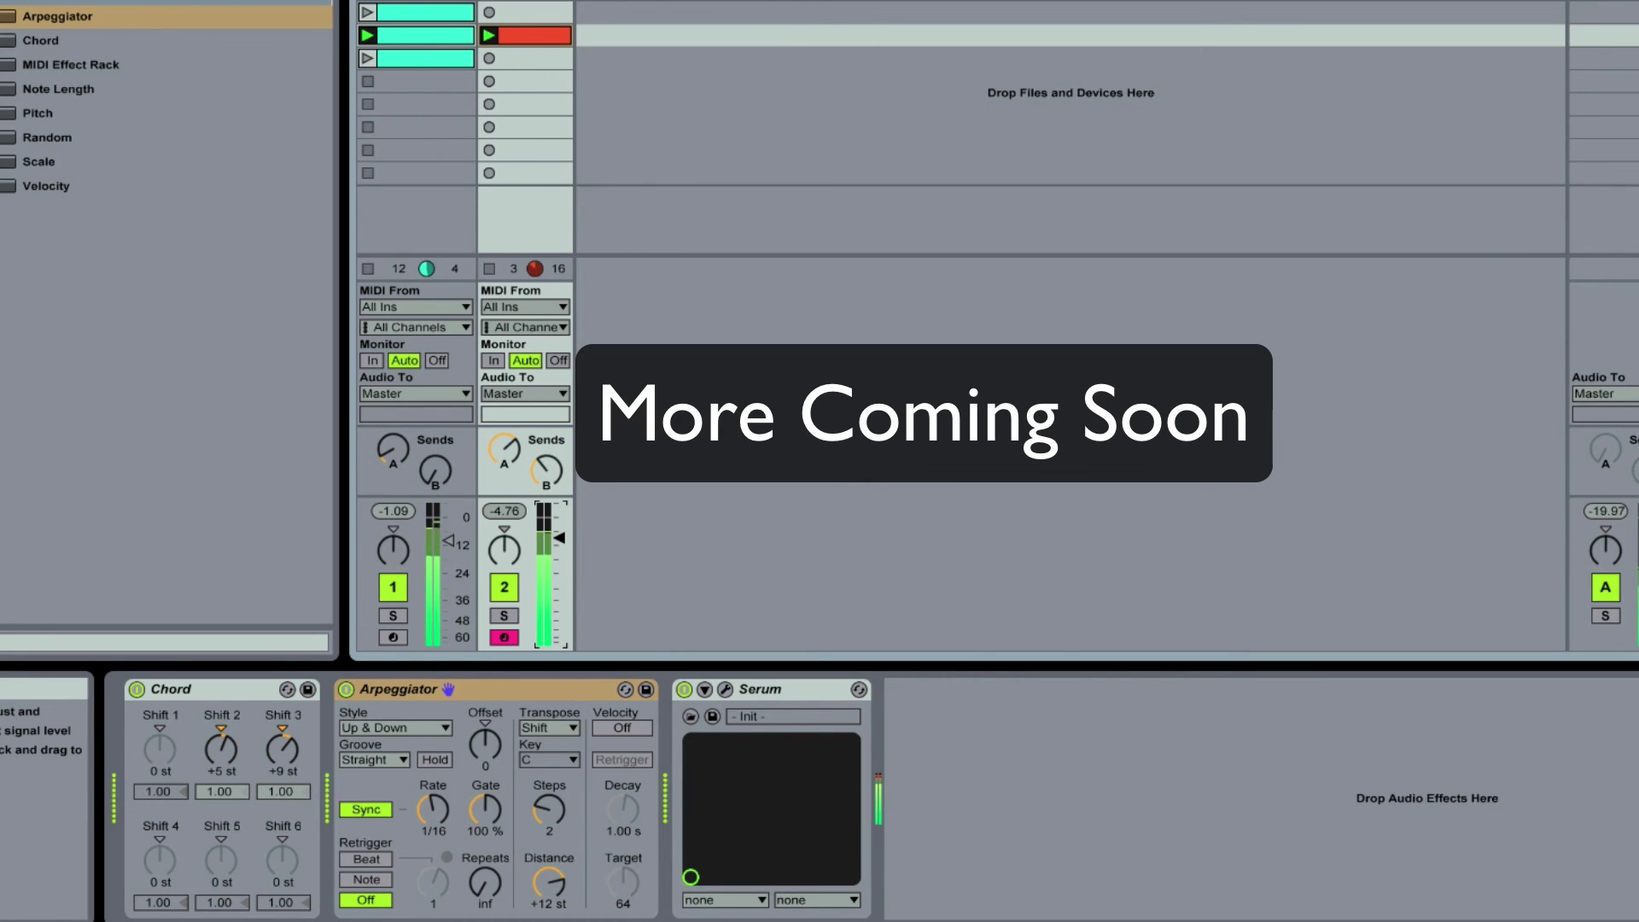